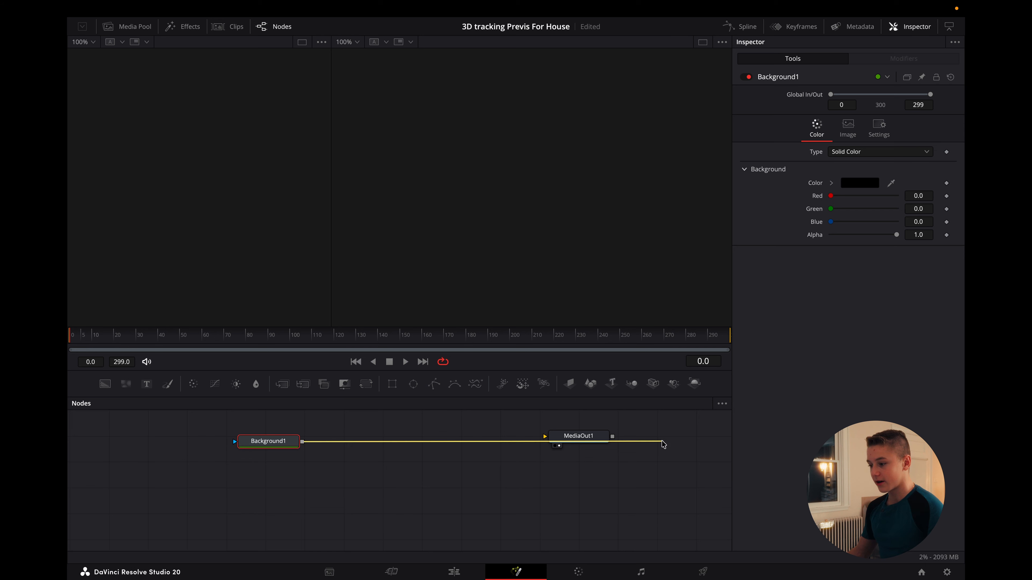
Place Background1 in line with MediaOut1 and insert a Merge node on the connection between them
{"action": "left_click_drag", "start_coordinate": [291, 448], "coordinate": [264, 442]}
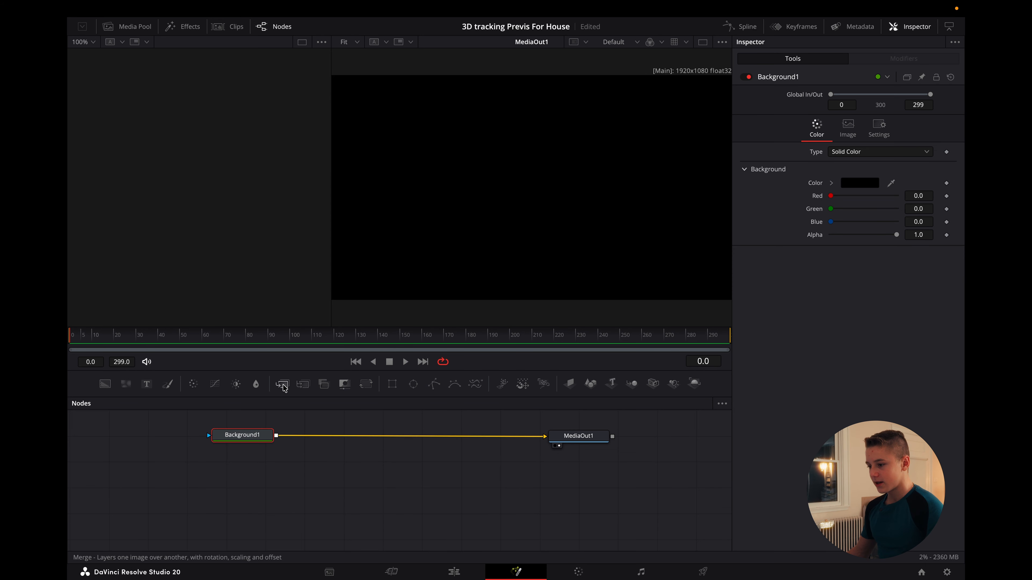
{"action": "left_click_drag", "start_coordinate": [284, 386], "coordinate": [407, 438]}
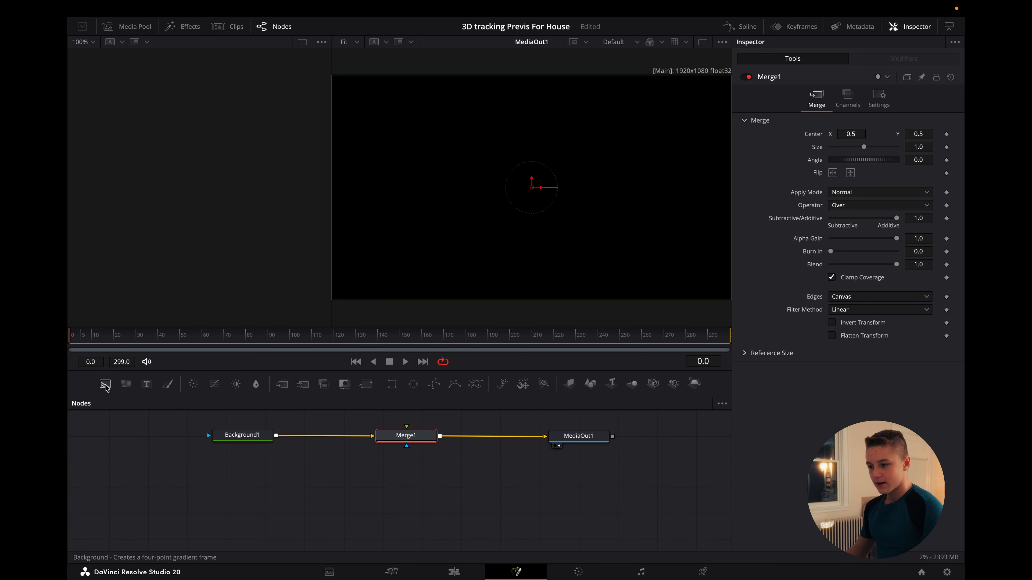
Add a second Background node below Merge1 and set its color to white
{"action": "left_click_drag", "start_coordinate": [417, 578], "coordinate": [404, 525]}
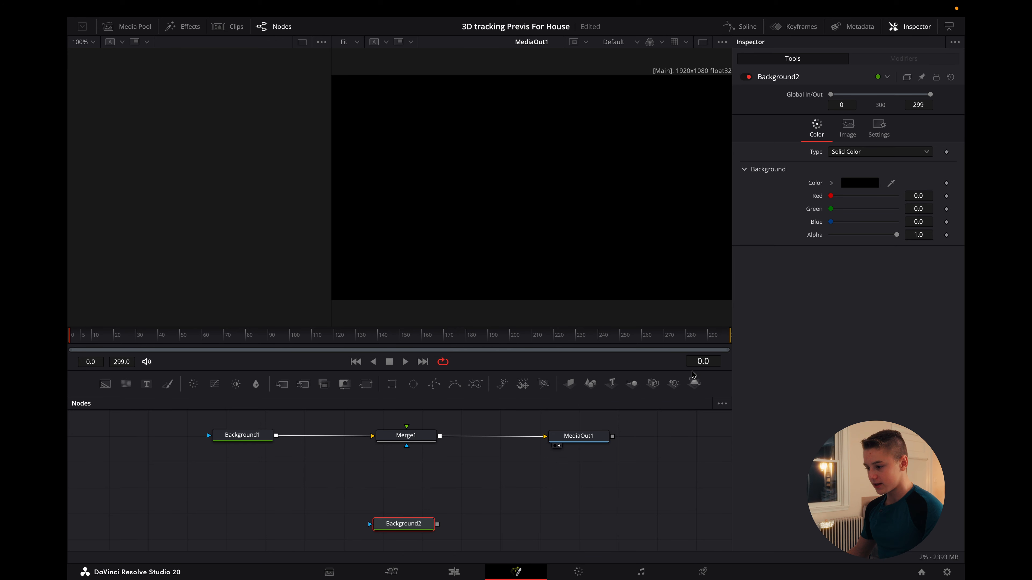
{"action": "left_click", "coordinate": [860, 183]}
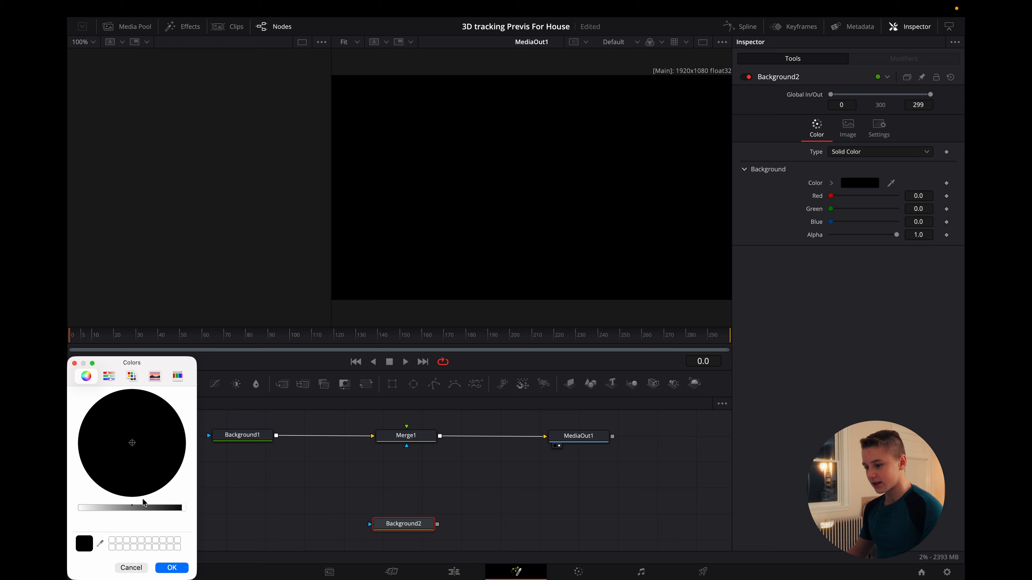
{"action": "left_click_drag", "start_coordinate": [148, 507], "coordinate": [69, 509]}
{"action": "left_click", "coordinate": [172, 568]}
Mask Background2 with a Rectangle node and feed Background2 into Merge1's foreground
{"action": "scroll", "coordinate": [368, 511], "scroll_direction": "down", "scroll_amount": 3}
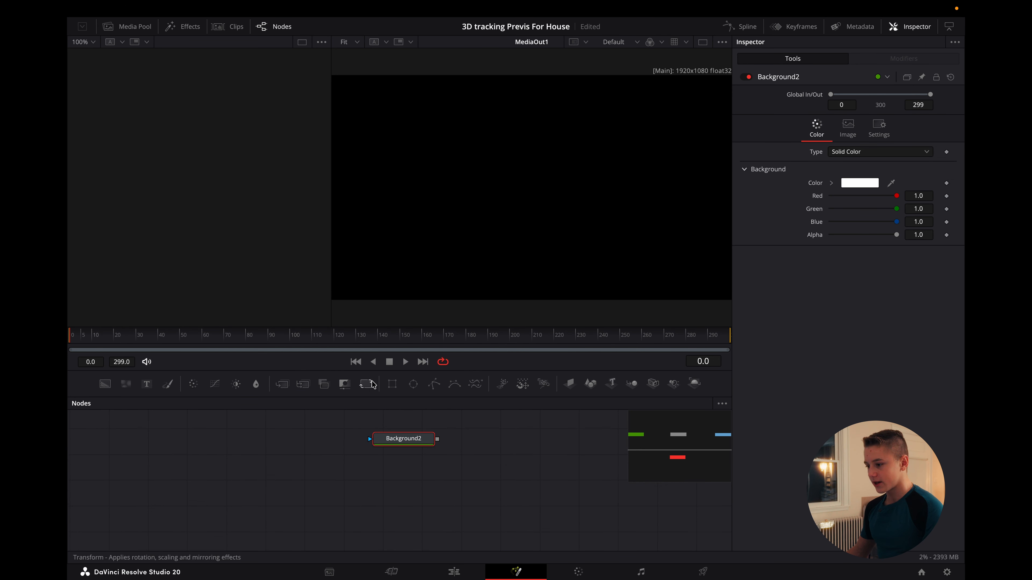
{"action": "left_click_drag", "start_coordinate": [392, 384], "coordinate": [410, 444]}
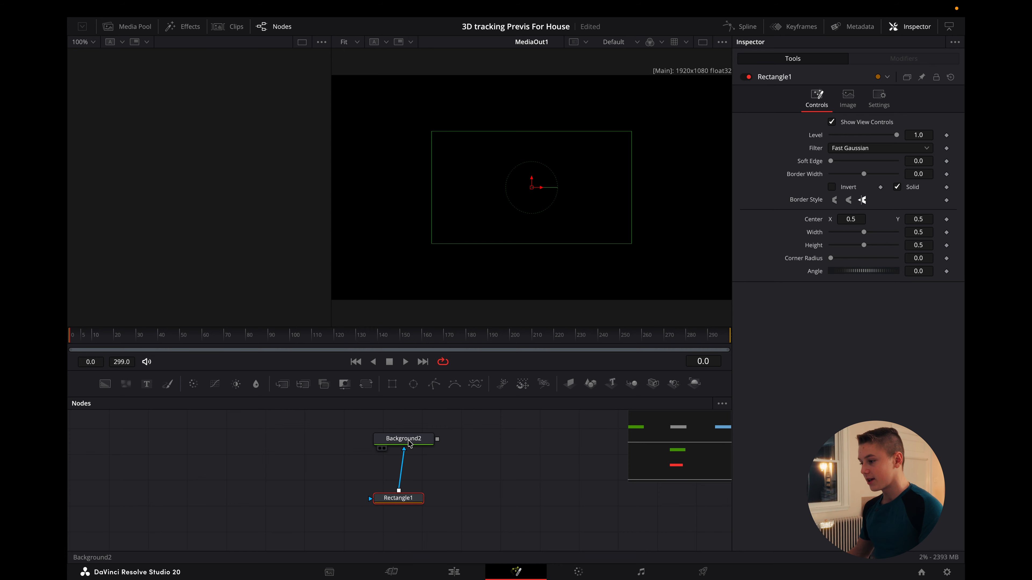
{"action": "scroll", "coordinate": [410, 444], "scroll_direction": "up", "scroll_amount": 3}
{"action": "left_click_drag", "start_coordinate": [398, 502], "coordinate": [367, 415]}
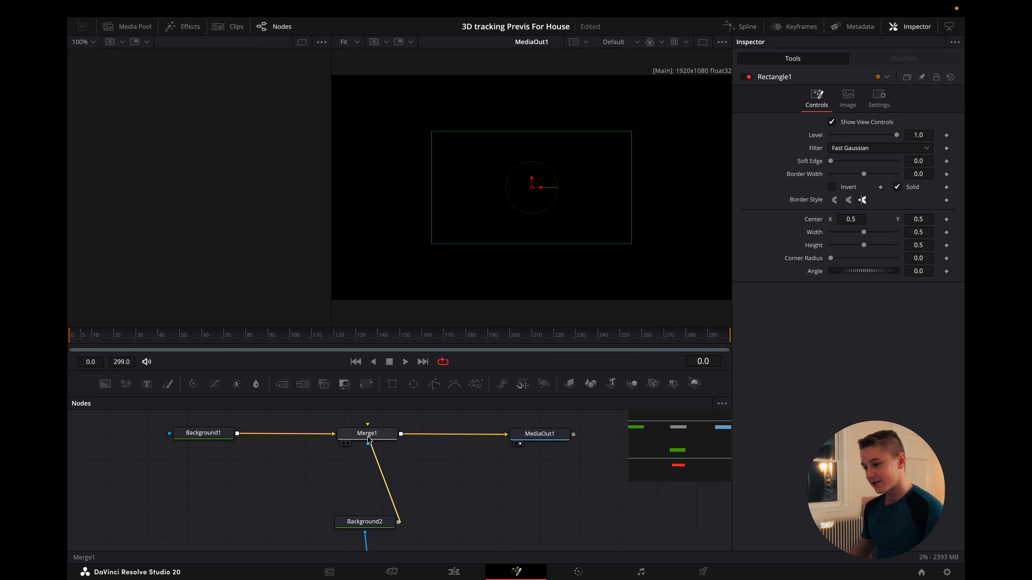
Turn Rectangle1 into an outline by disabling Solid and setting its border width to 0.01
{"action": "scroll", "coordinate": [374, 480], "scroll_direction": "down", "scroll_amount": 3}
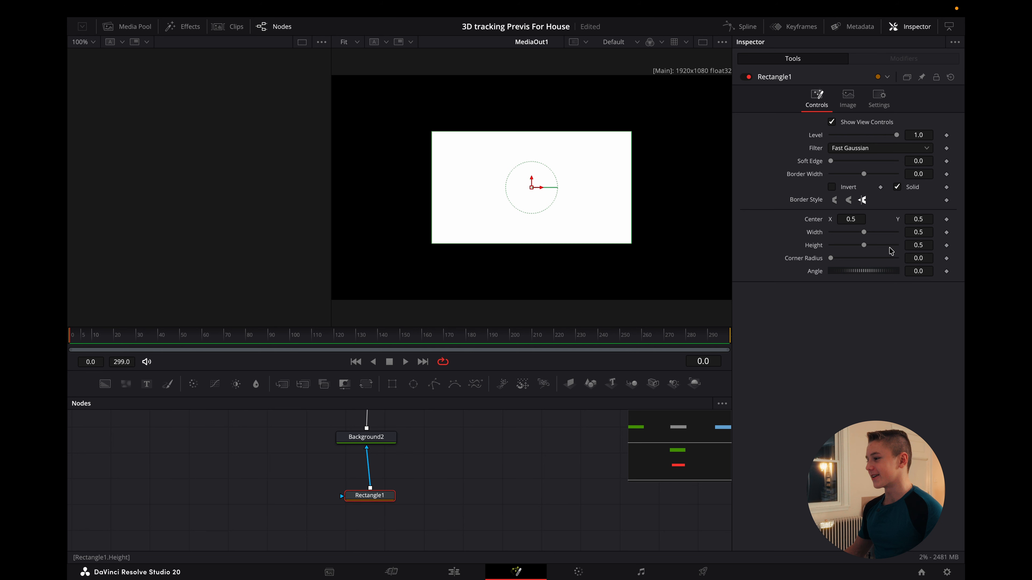
{"action": "left_click", "coordinate": [897, 188]}
{"action": "left_click_drag", "start_coordinate": [863, 174], "coordinate": [865, 175]}
{"action": "double_click", "coordinate": [923, 173]}
{"action": "type", "text": ".01"}
{"action": "key", "text": "Tab"}
{"action": "left_click", "coordinate": [800, 176]}
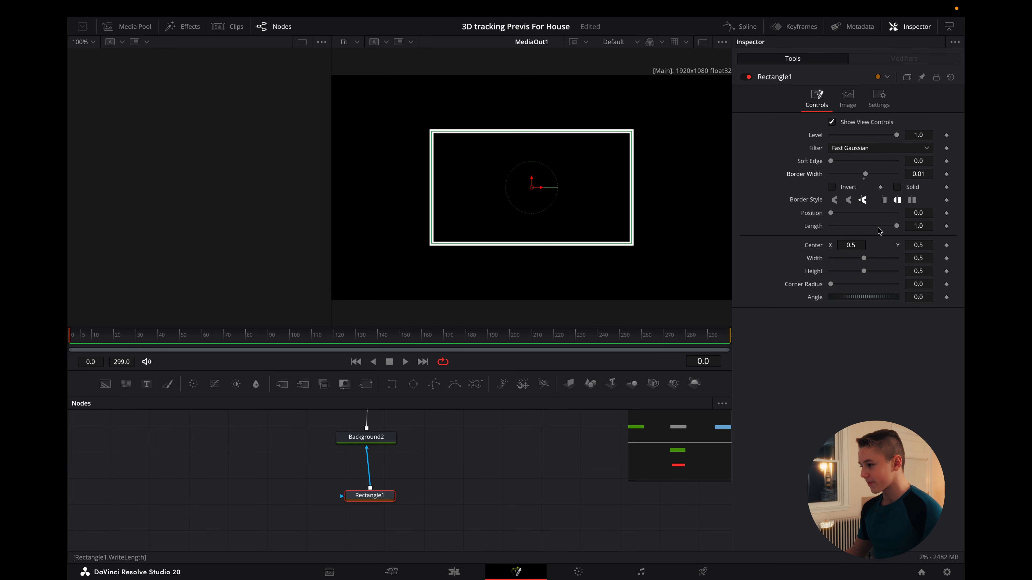
Shorten Rectangle1's outline to a single dash by setting its length to 0.02
{"action": "left_click_drag", "start_coordinate": [897, 229], "coordinate": [835, 230]}
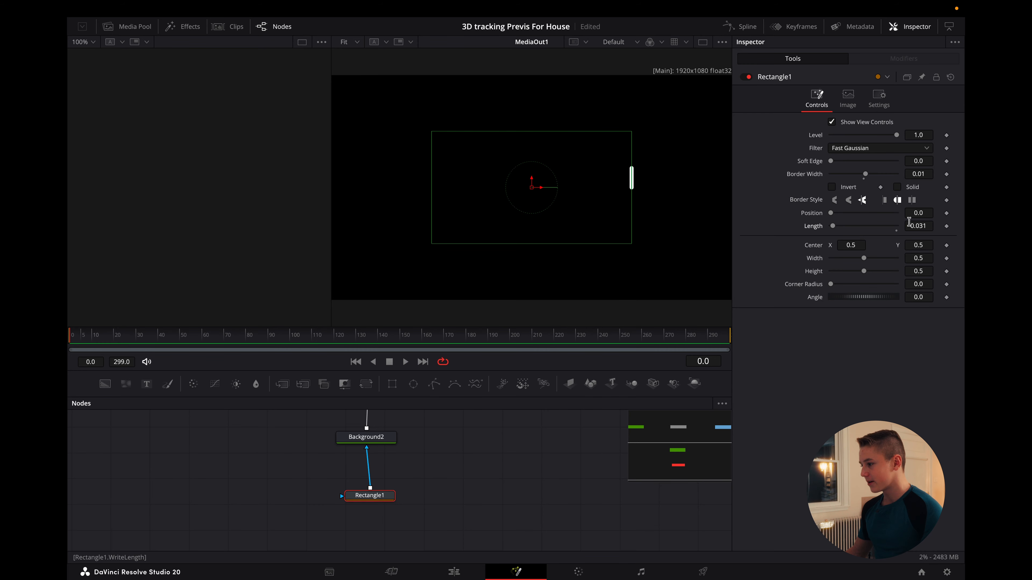
{"action": "left_click", "coordinate": [917, 226]}
{"action": "type", "text": "0.02"}
{"action": "key", "text": "Tab"}
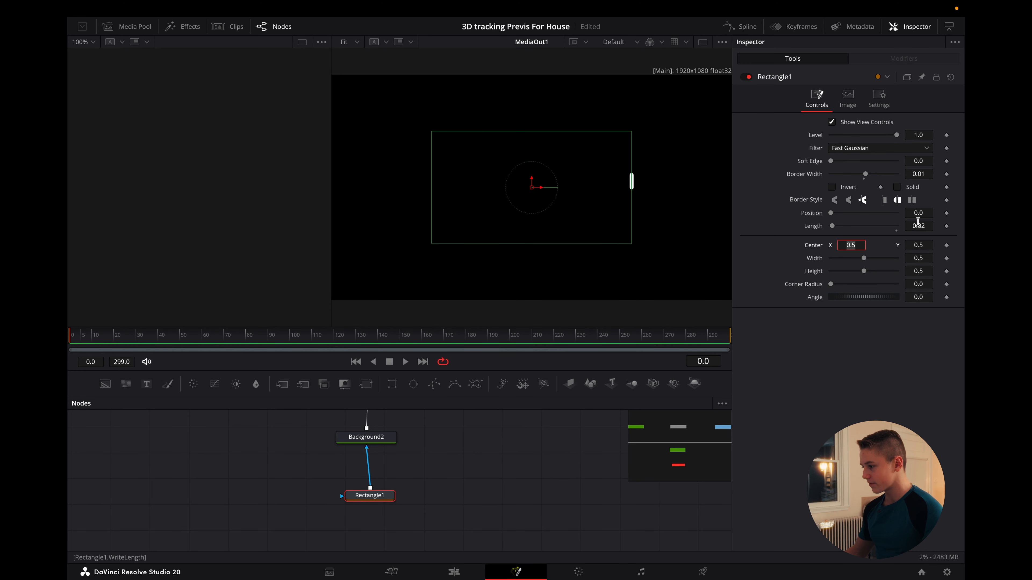
Try moving the dash around the rectangle by changing its border position, and undo the change
{"action": "left_click", "coordinate": [765, 215]}
{"action": "left_click_drag", "start_coordinate": [833, 213], "coordinate": [900, 223]}
{"action": "key", "text": "super+z"}
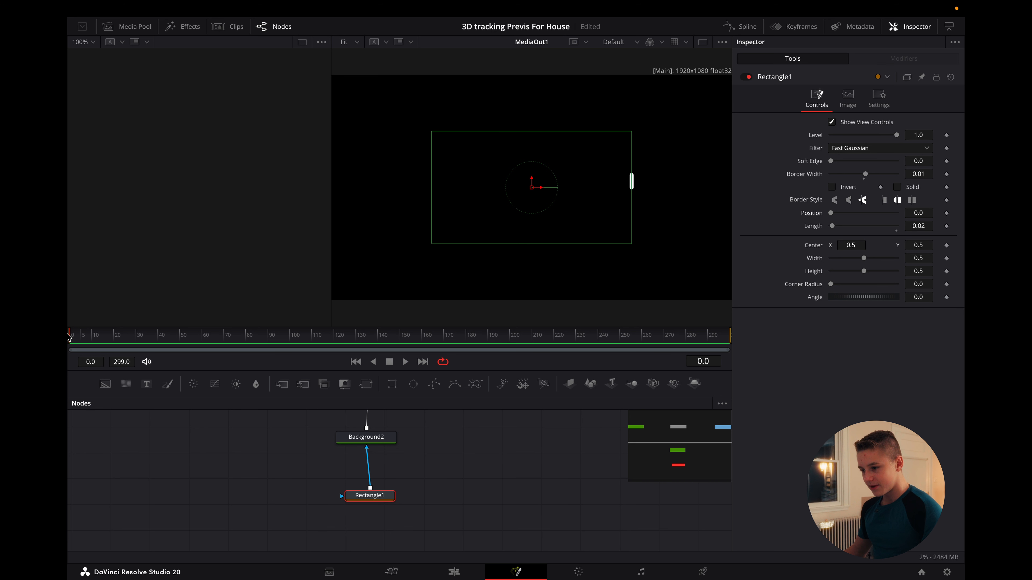
Keyframe Rectangle1's border position at 0.0 on frame 0 and at 1.0 on frame 299
{"action": "left_click", "coordinate": [947, 214]}
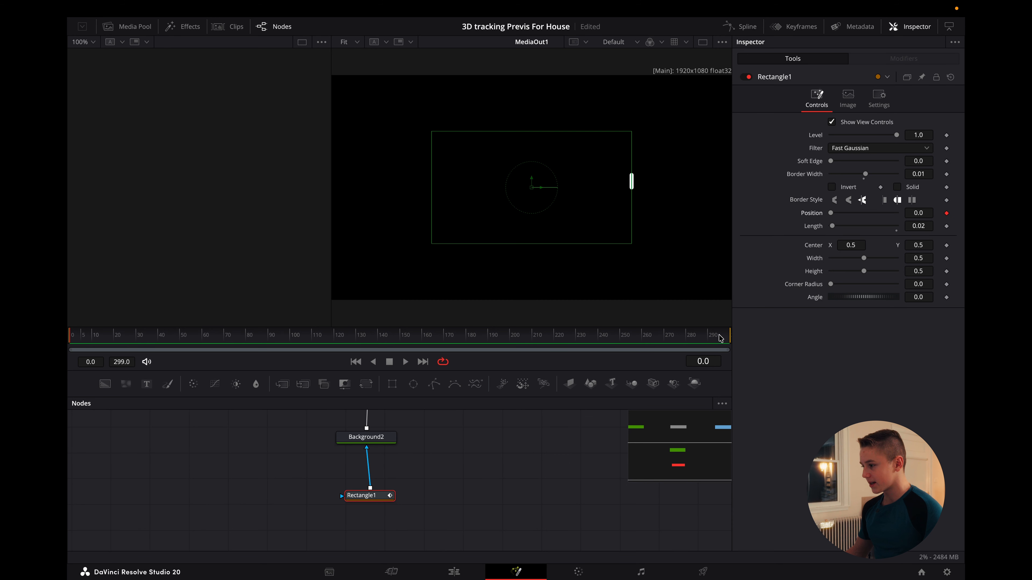
{"action": "left_click_drag", "start_coordinate": [692, 334], "coordinate": [729, 334]}
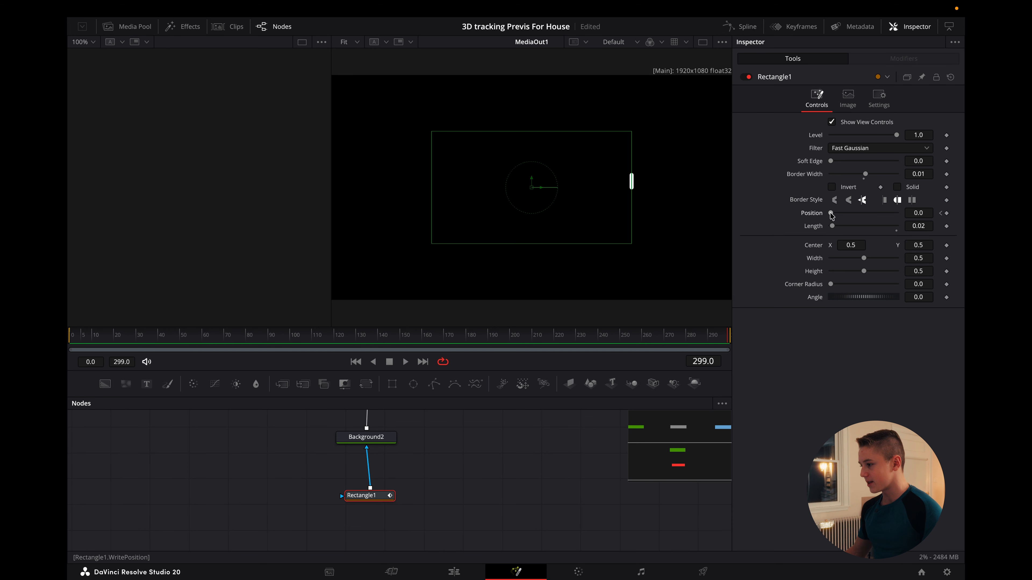
{"action": "left_click_drag", "start_coordinate": [831, 214], "coordinate": [928, 218]}
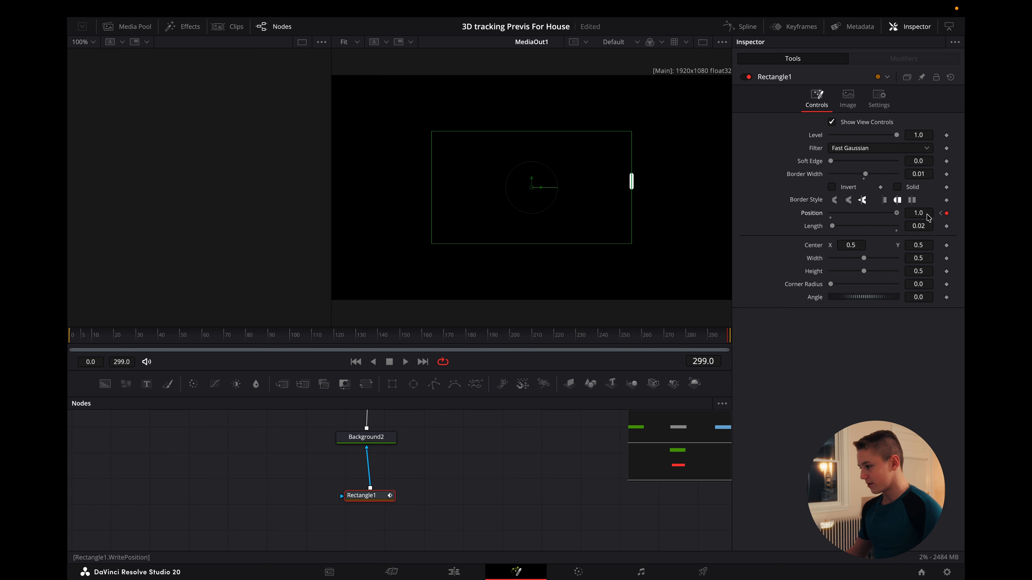
Play back the moving dash and give Rectangle1's border square end caps
{"action": "left_click_drag", "start_coordinate": [568, 331], "coordinate": [68, 326]}
{"action": "key", "text": "space"}
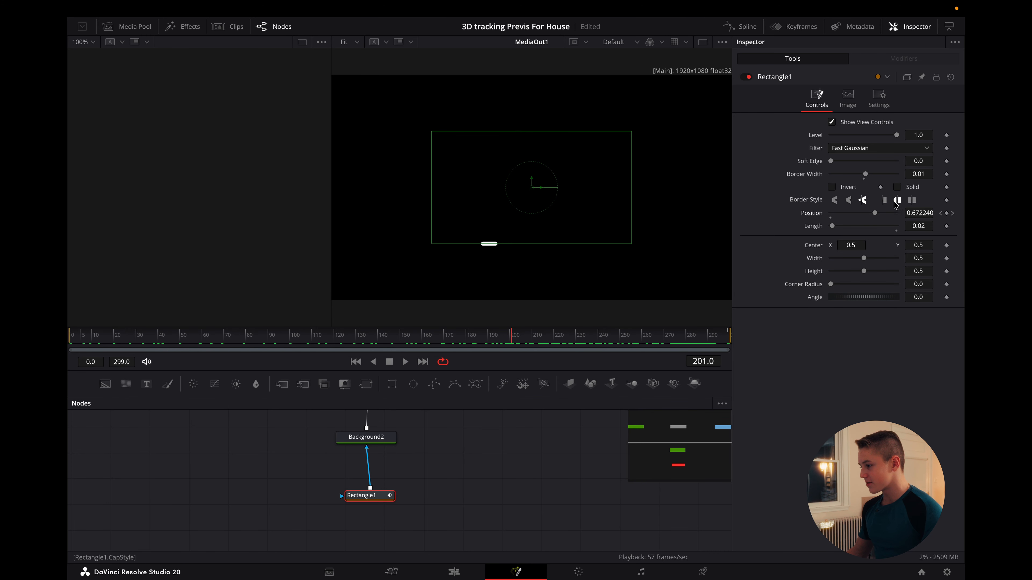
{"action": "left_click", "coordinate": [912, 201]}
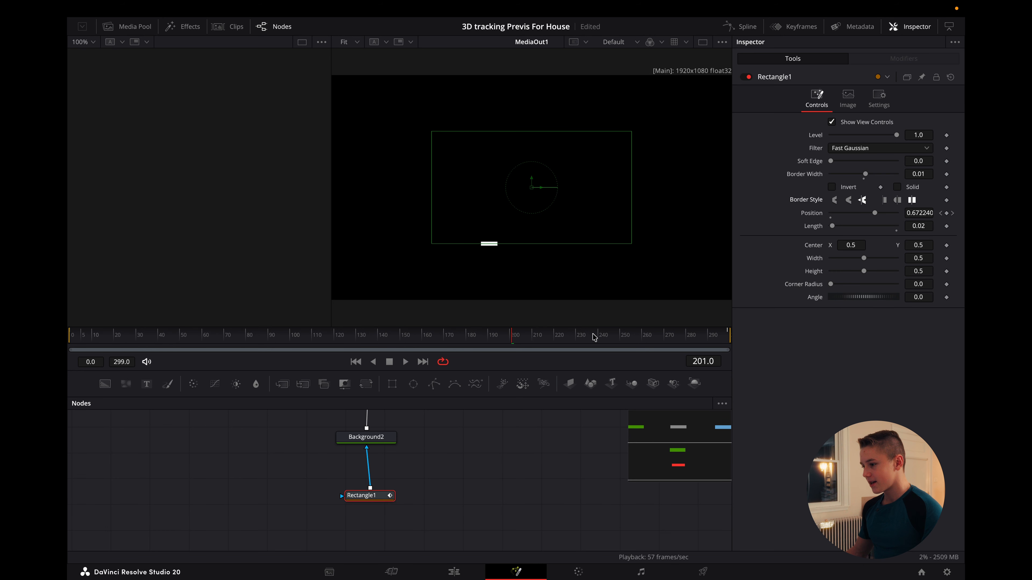
{"action": "left_click_drag", "start_coordinate": [661, 358], "coordinate": [654, 353]}
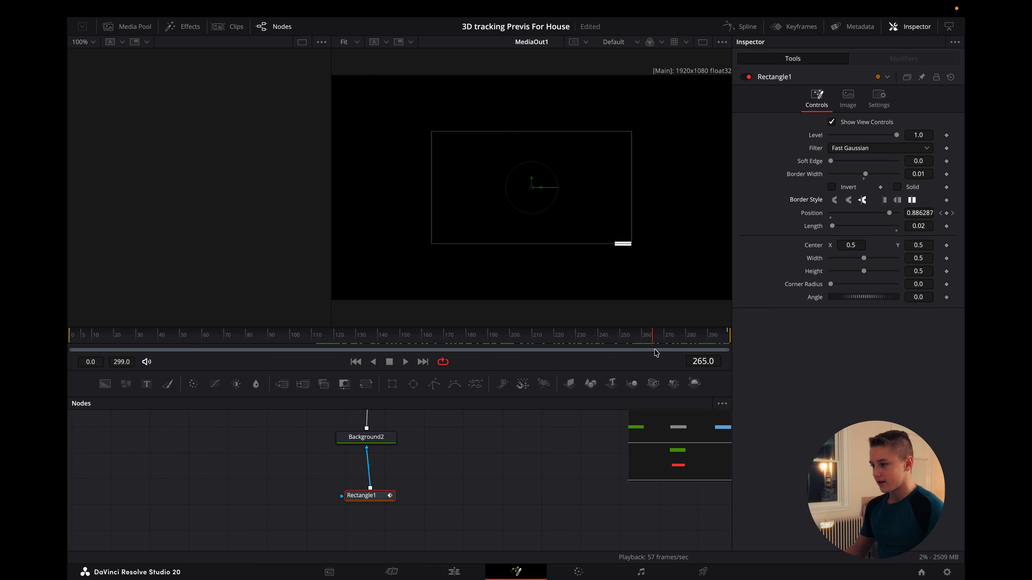
Insert a Duplicate node between Background2 and Merge1
{"action": "scroll", "coordinate": [501, 487], "scroll_direction": "up", "scroll_amount": 4}
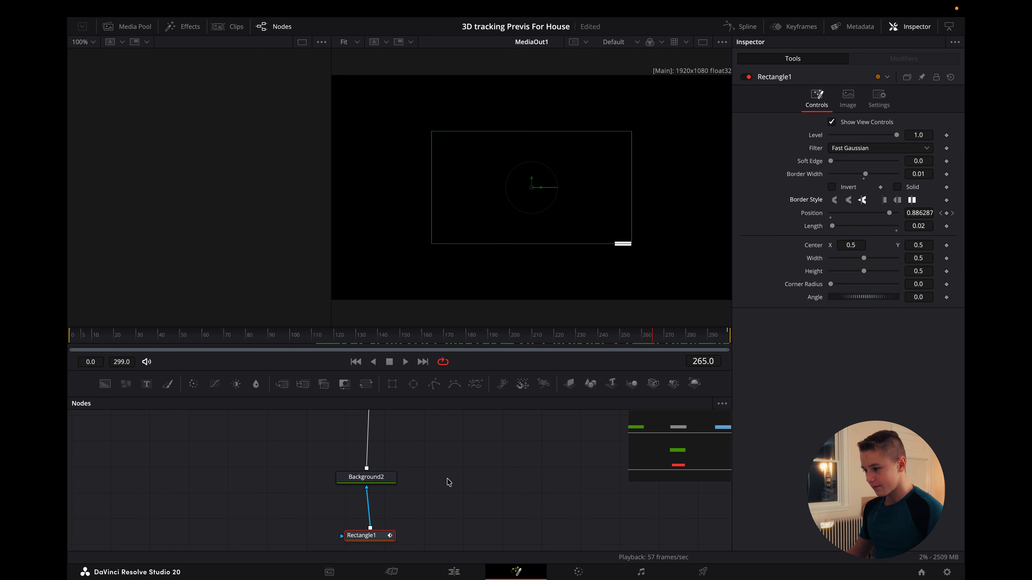
{"action": "mouse_move", "coordinate": [369, 506]}
{"action": "left_mouse_down"}
{"action": "mouse_move", "coordinate": [372, 528]}
{"action": "mouse_move", "coordinate": [378, 503]}
{"action": "left_mouse_up"}
{"action": "scroll", "coordinate": [409, 510], "scroll_direction": "down", "scroll_amount": 2}
{"action": "scroll", "coordinate": [436, 489], "scroll_direction": "down", "scroll_amount": 3}
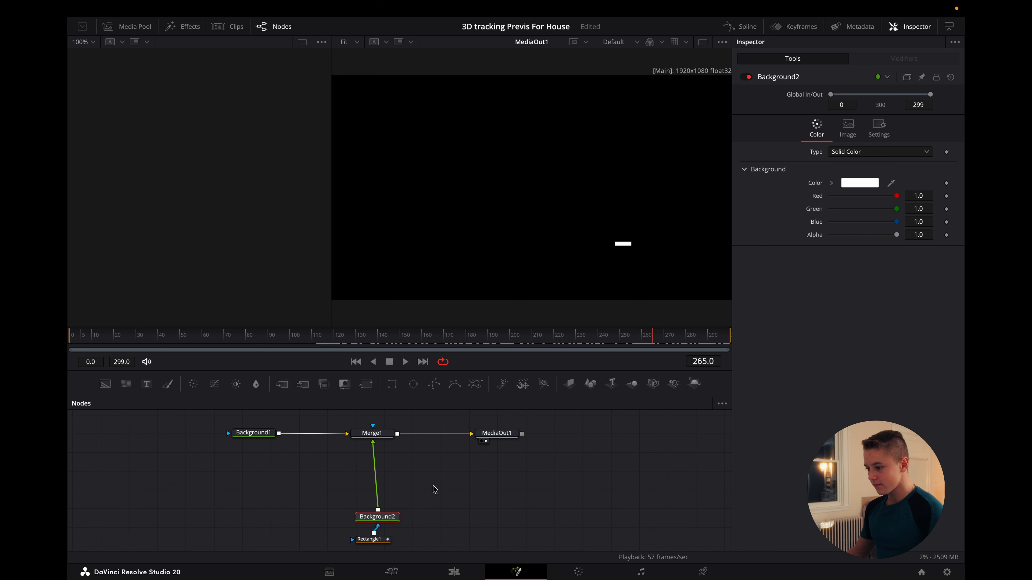
{"action": "key", "text": "shift+space"}
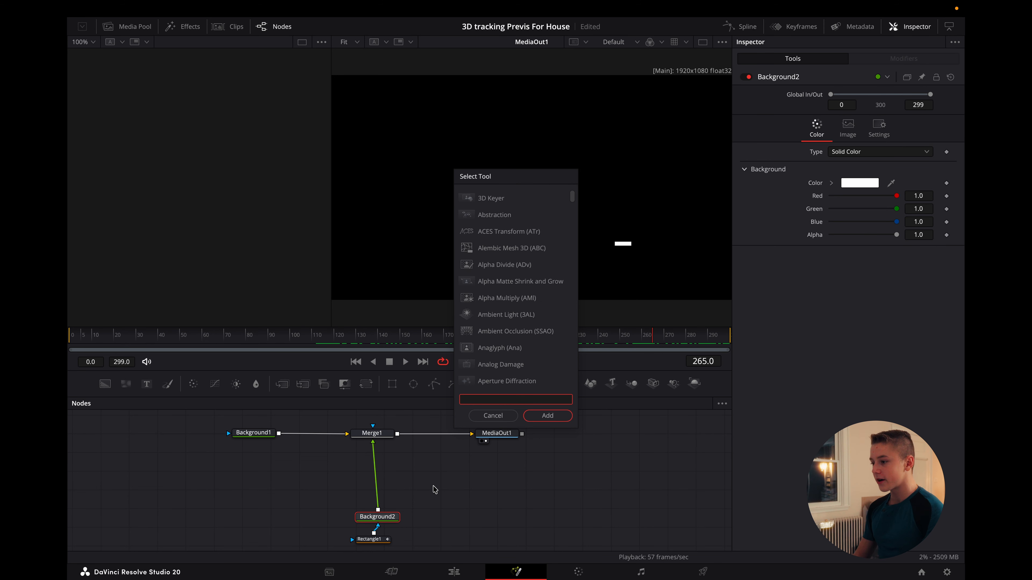
{"action": "type", "text": "du"}
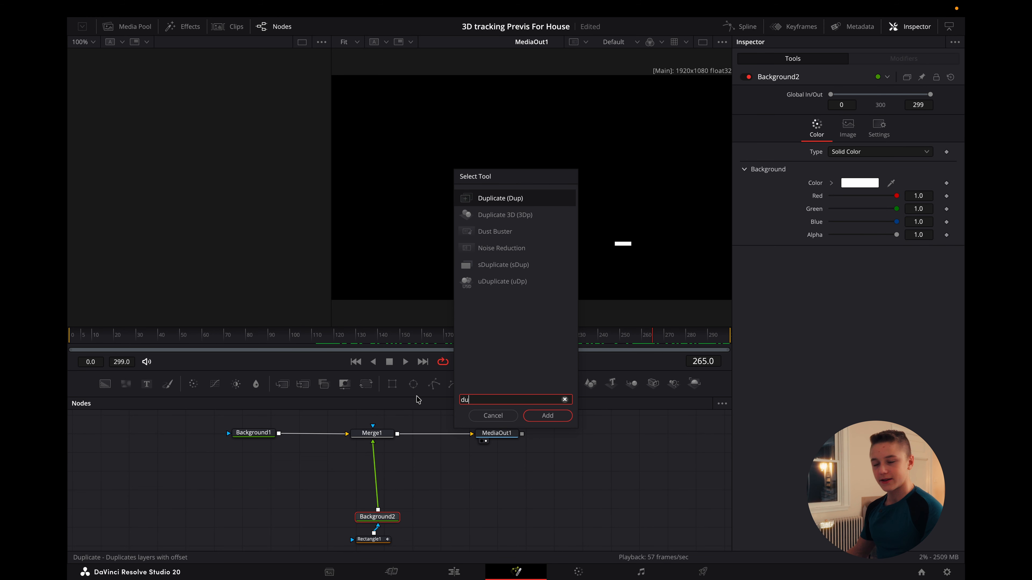
{"action": "left_click", "coordinate": [548, 416]}
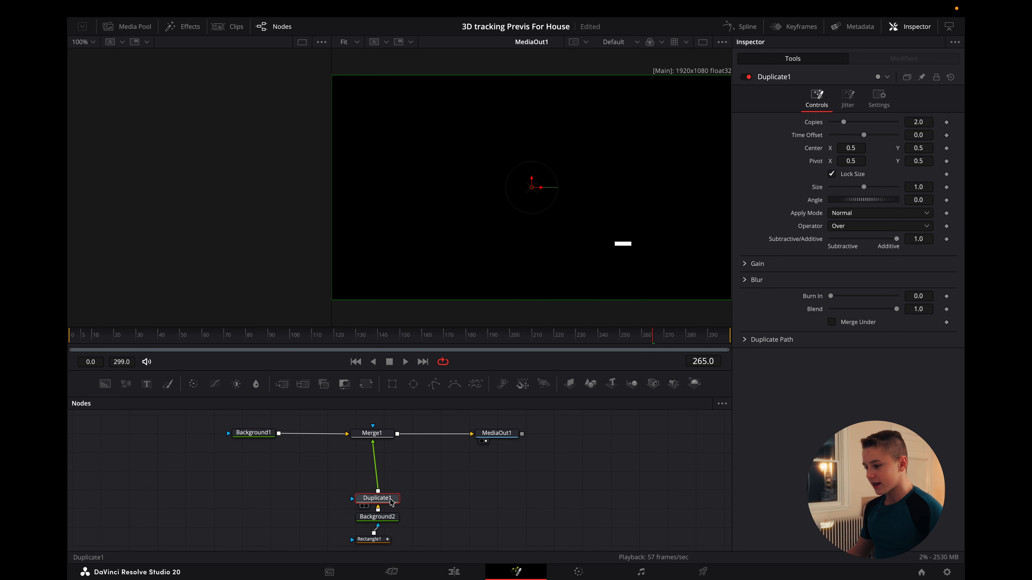
Space out Duplicate1, Background2 and Rectangle1 in a vertical column below Merge1
{"action": "left_click", "coordinate": [377, 518]}
{"action": "left_click_drag", "start_coordinate": [381, 540], "coordinate": [377, 549]}
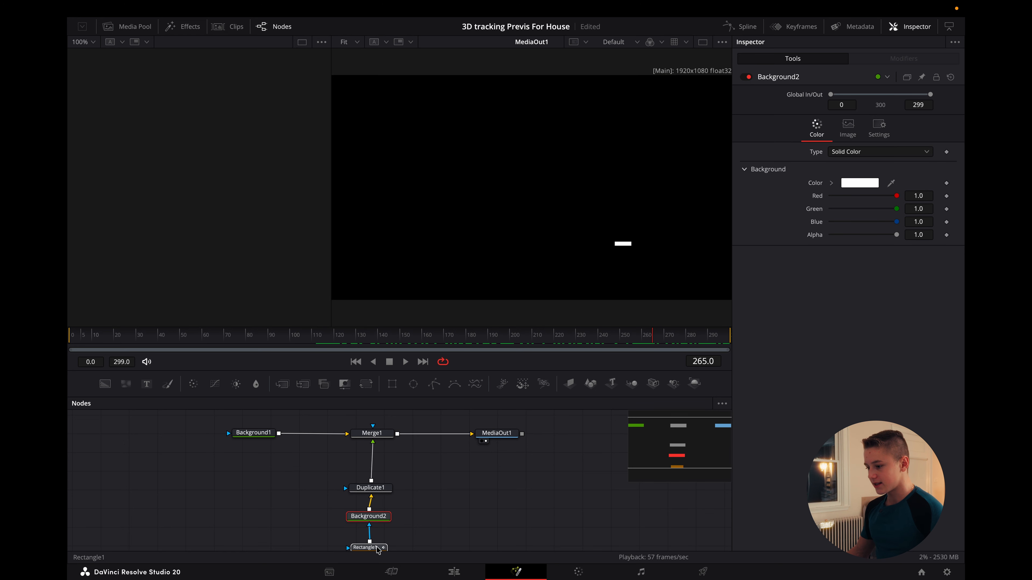
{"action": "left_click_drag", "start_coordinate": [375, 490], "coordinate": [373, 495]}
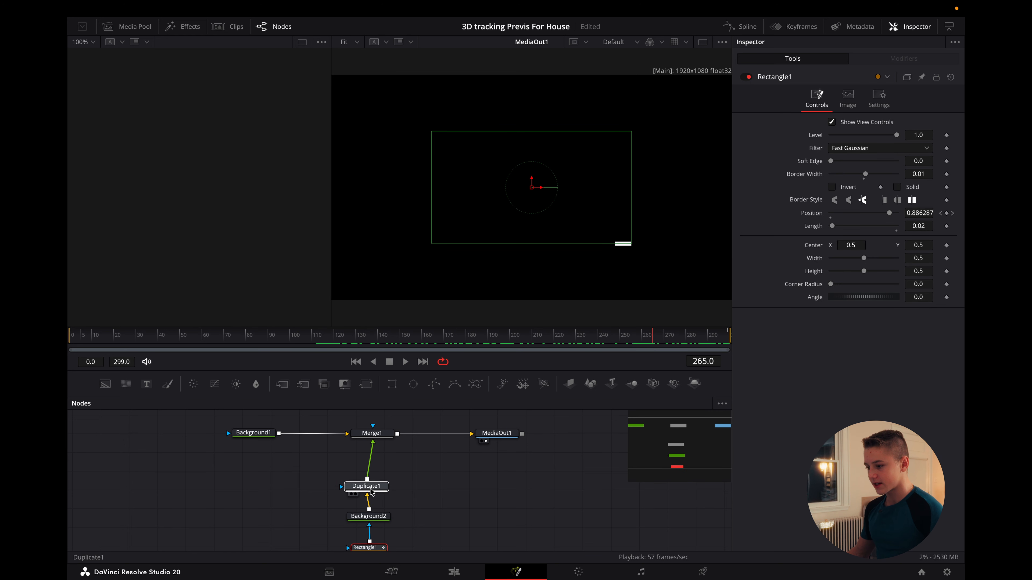
{"action": "left_click", "coordinate": [379, 519]}
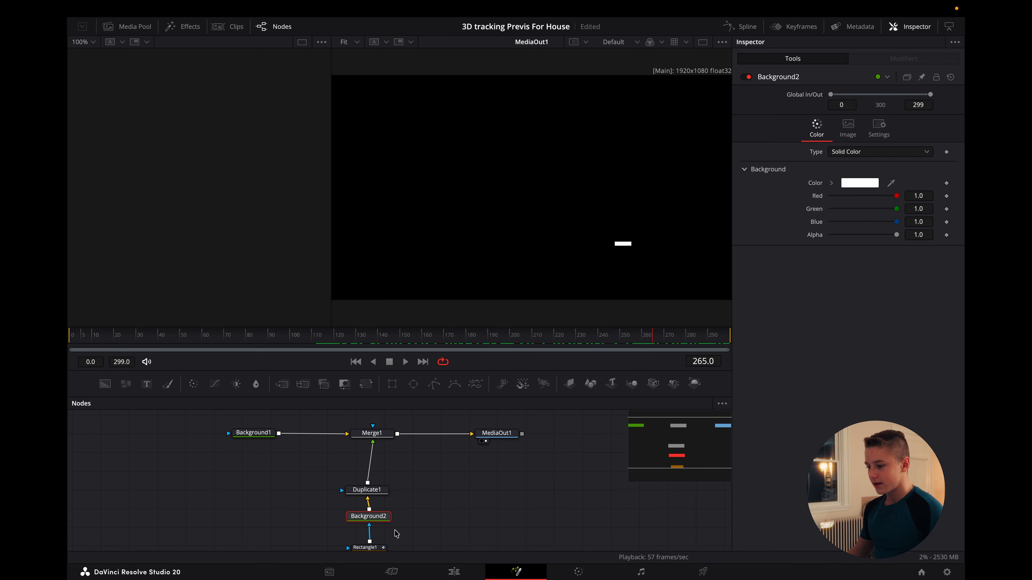
{"action": "left_click_drag", "start_coordinate": [368, 489], "coordinate": [372, 483]}
Set Duplicate1 to 40 copies and raise its time offset to about 5
{"action": "left_click", "coordinate": [917, 122]}
{"action": "type", "text": "40"}
{"action": "key", "text": "Tab"}
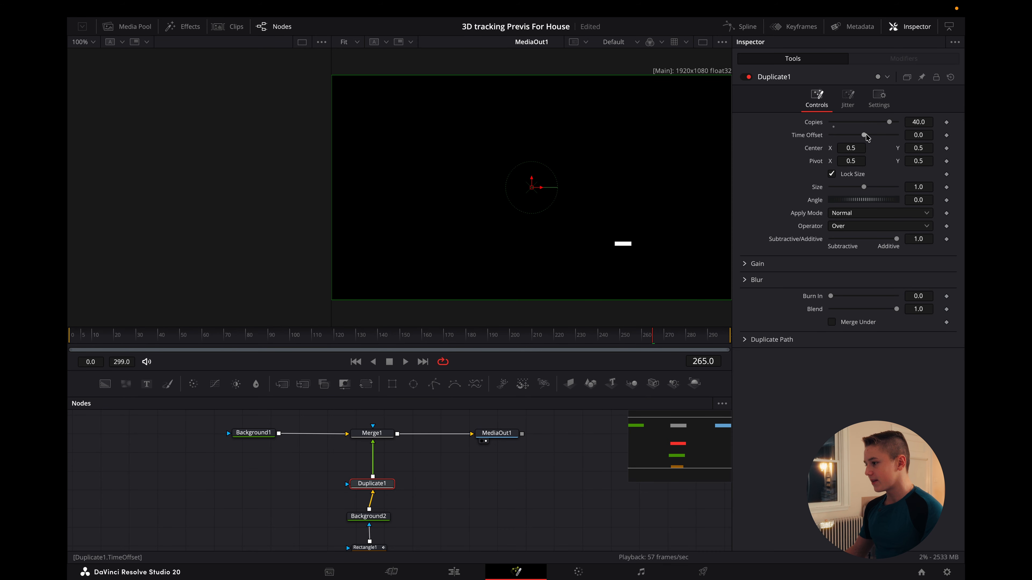
{"action": "mouse_move", "coordinate": [915, 135]}
{"action": "left_mouse_down"}
{"action": "mouse_move", "coordinate": [975, 135]}
{"action": "mouse_move", "coordinate": [916, 135]}
{"action": "left_mouse_up"}
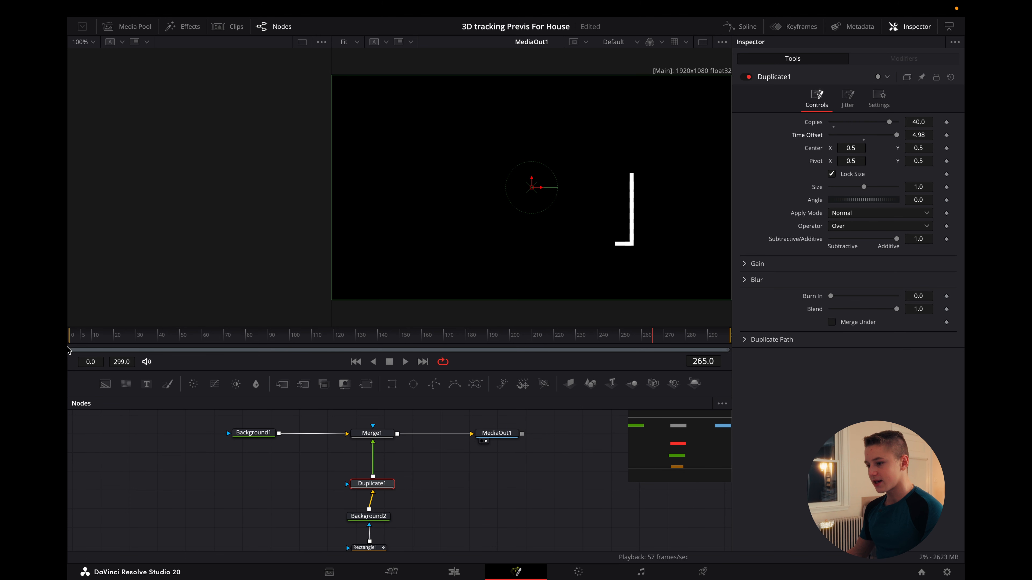
Preview the animation from near the start of the timeline and set Duplicate1's time offset to 10
{"action": "left_click", "coordinate": [95, 339]}
{"action": "key", "text": "space"}
{"action": "key", "text": "space"}
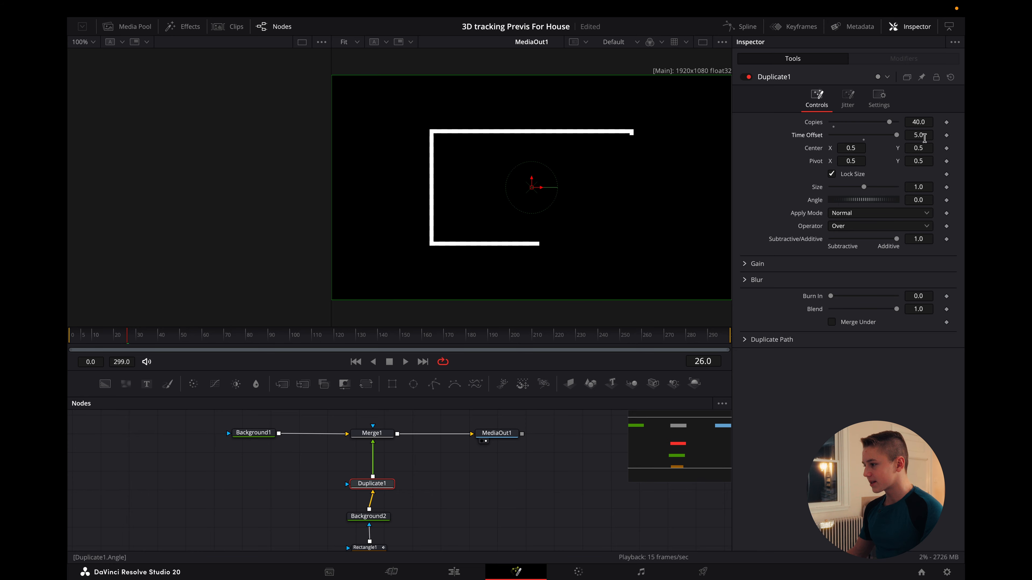
{"action": "type", "text": "10"}
{"action": "key", "text": "Tab"}
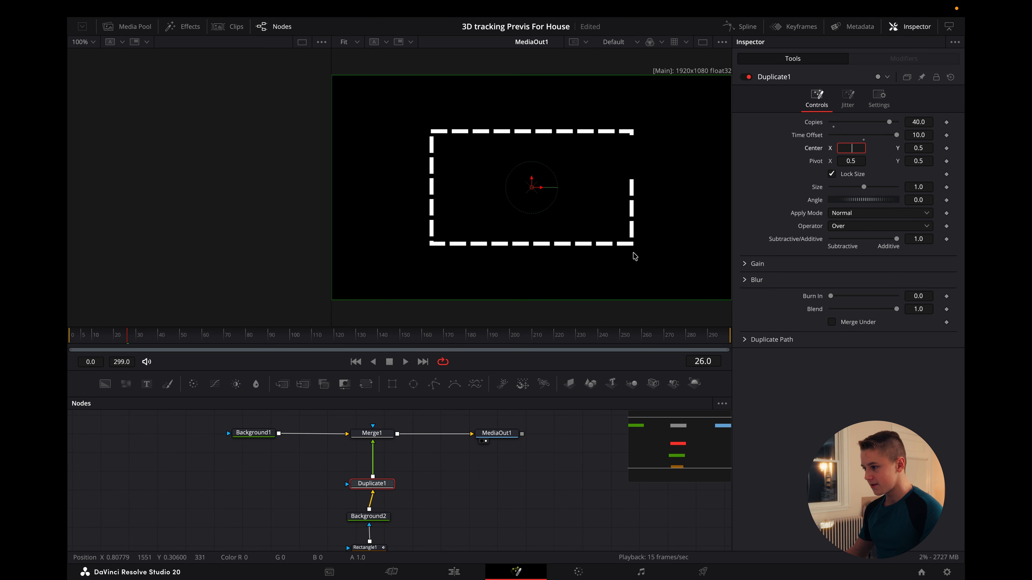
Play the animation at several points on the timeline to examine how the dashes move around the rectangle
{"action": "key", "text": "space"}
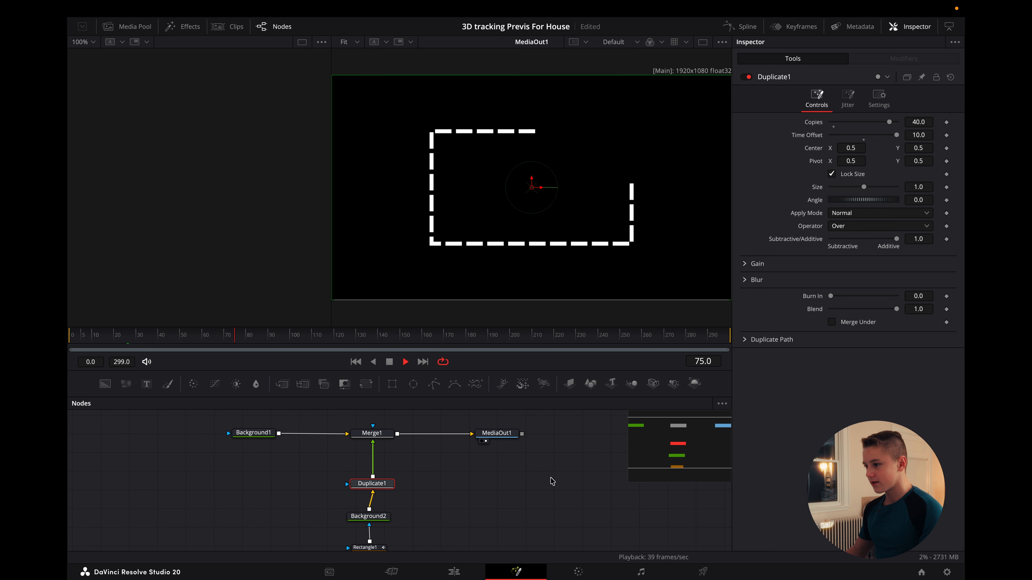
{"action": "key", "text": "space"}
{"action": "left_click", "coordinate": [136, 337]}
{"action": "key", "text": "space"}
{"action": "key", "text": "space"}
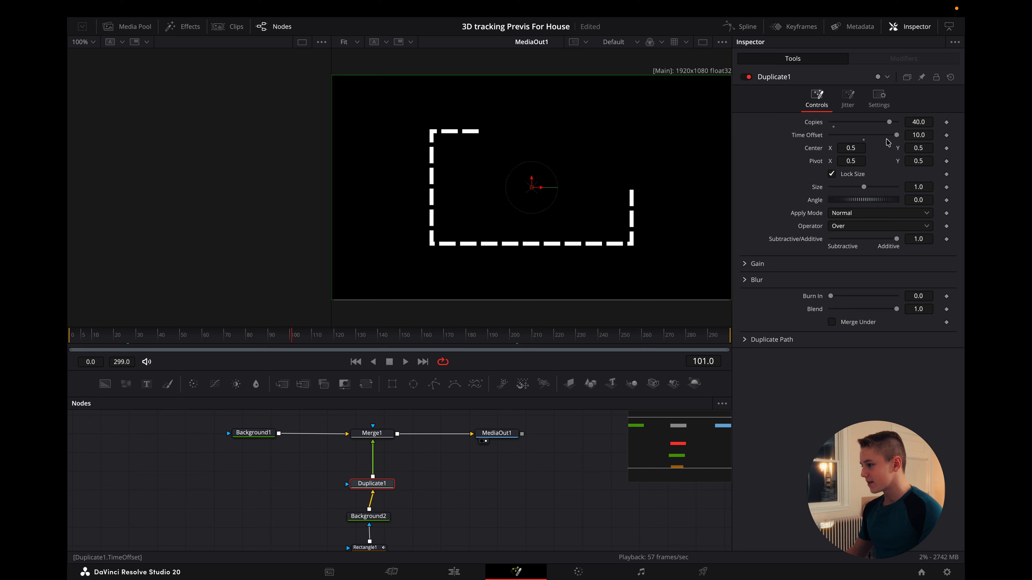
{"action": "key", "text": "space"}
{"action": "left_click", "coordinate": [143, 334]}
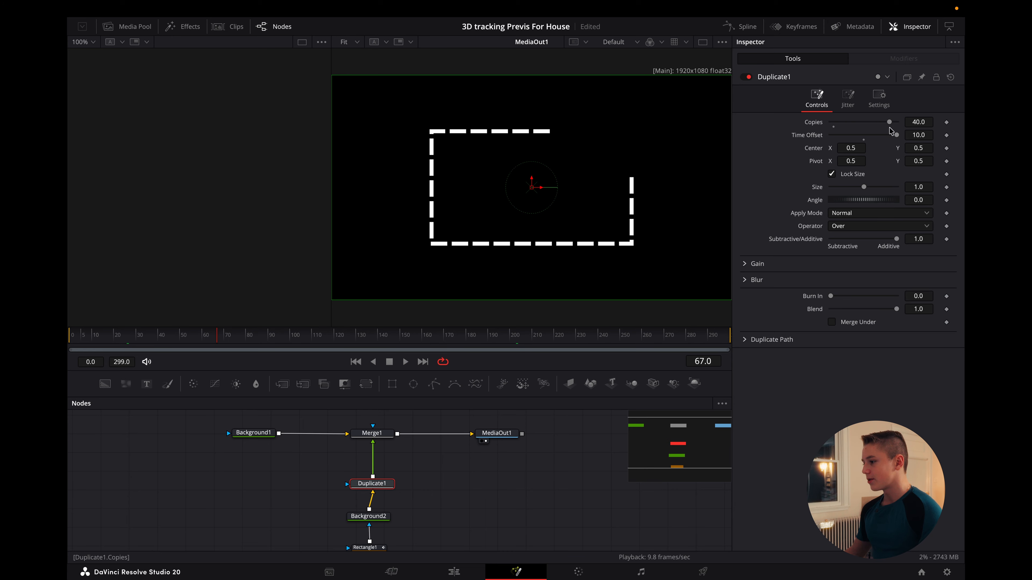
Drive Duplicate1's time offset with the expression 299/Copies and play the animation briefly
{"action": "right_click", "coordinate": [857, 138]}
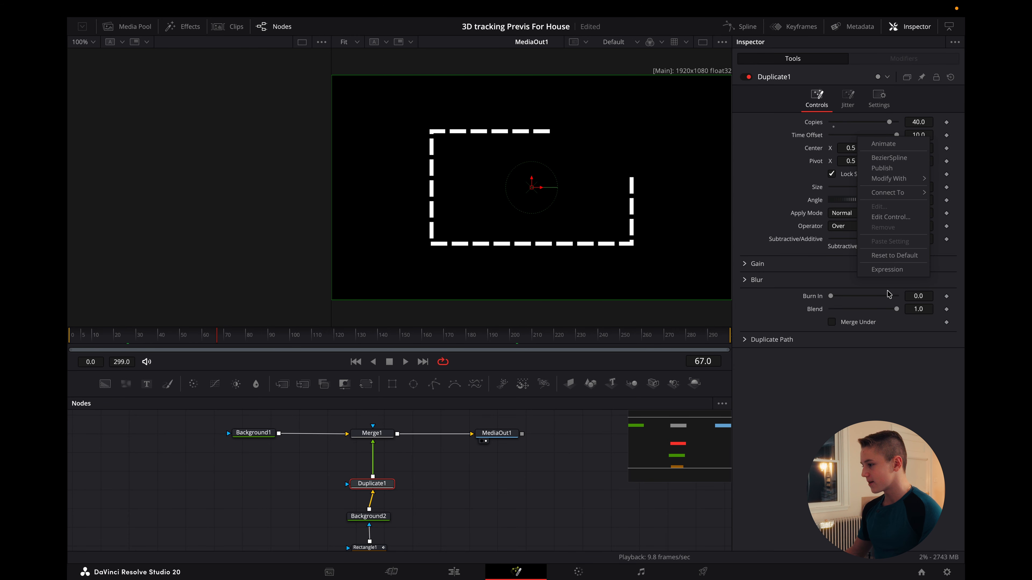
{"action": "left_click", "coordinate": [887, 269]}
{"action": "left_click", "coordinate": [862, 148]}
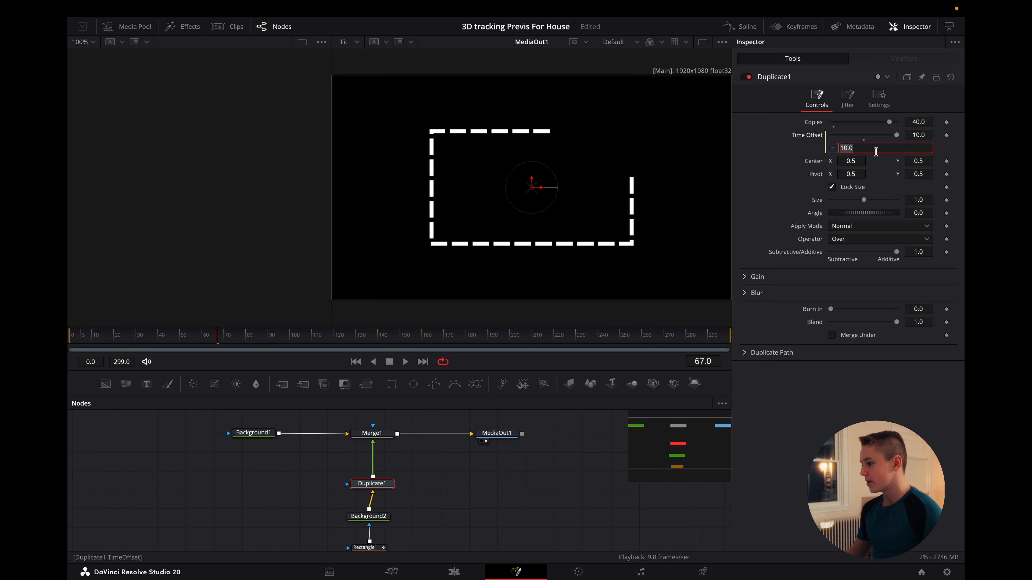
{"action": "type", "text": "299/"}
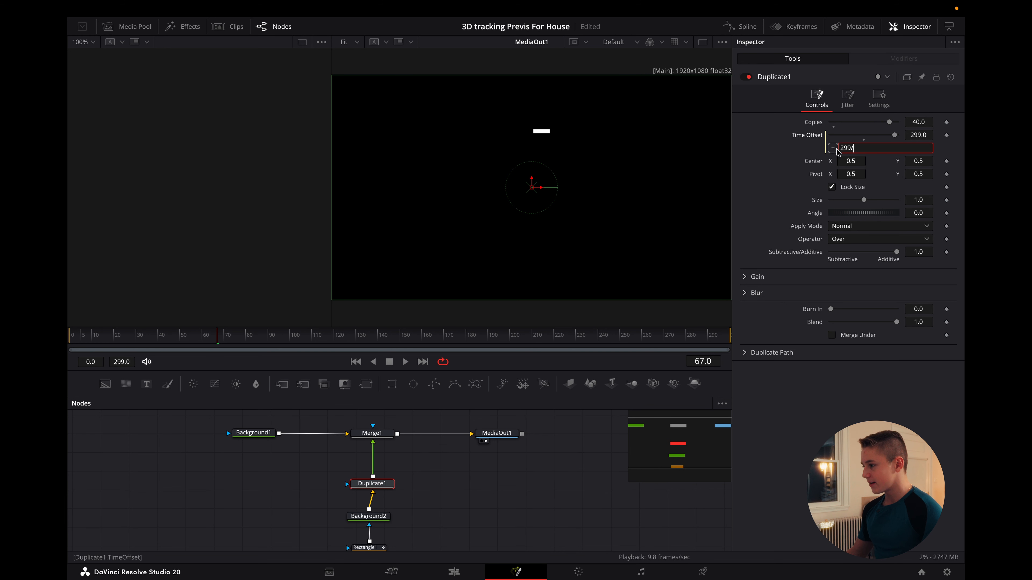
{"action": "key", "text": "Return"}
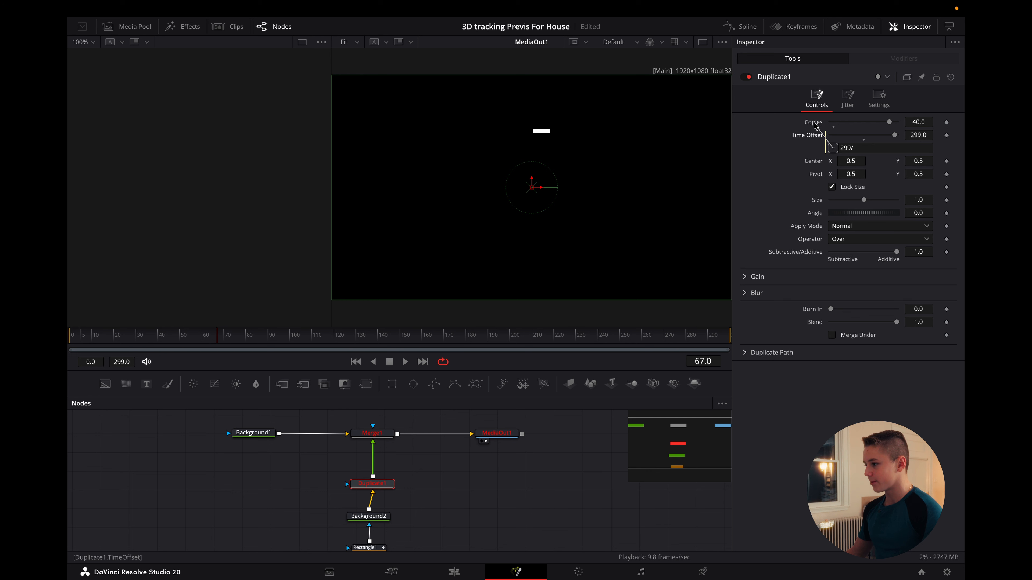
{"action": "left_click_drag", "start_coordinate": [815, 126], "coordinate": [814, 125]}
{"action": "left_click", "coordinate": [787, 166]}
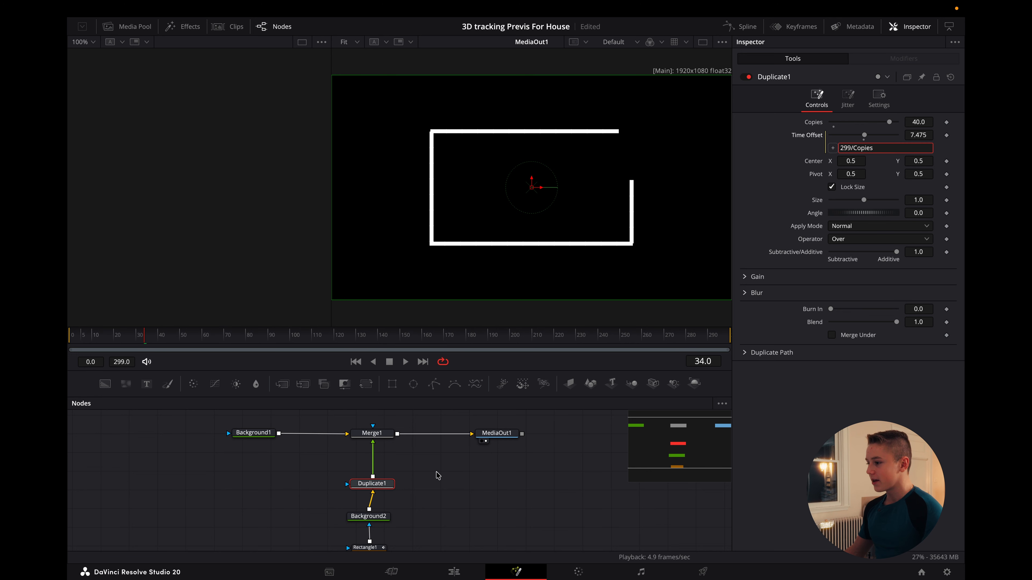
{"action": "key", "text": "Return"}
{"action": "key", "text": "space"}
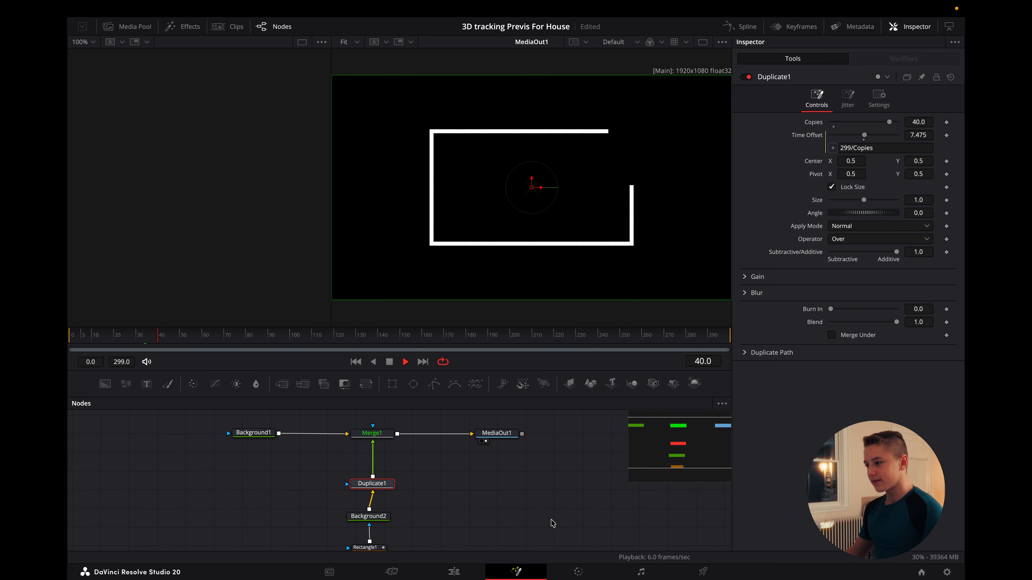
{"action": "key", "text": "space"}
Paste a copy of Duplicate1 into the chain between Duplicate1 and Merge1
{"action": "scroll", "coordinate": [542, 503], "scroll_direction": "down", "scroll_amount": 1}
{"action": "left_click_drag", "start_coordinate": [372, 468], "coordinate": [371, 475]}
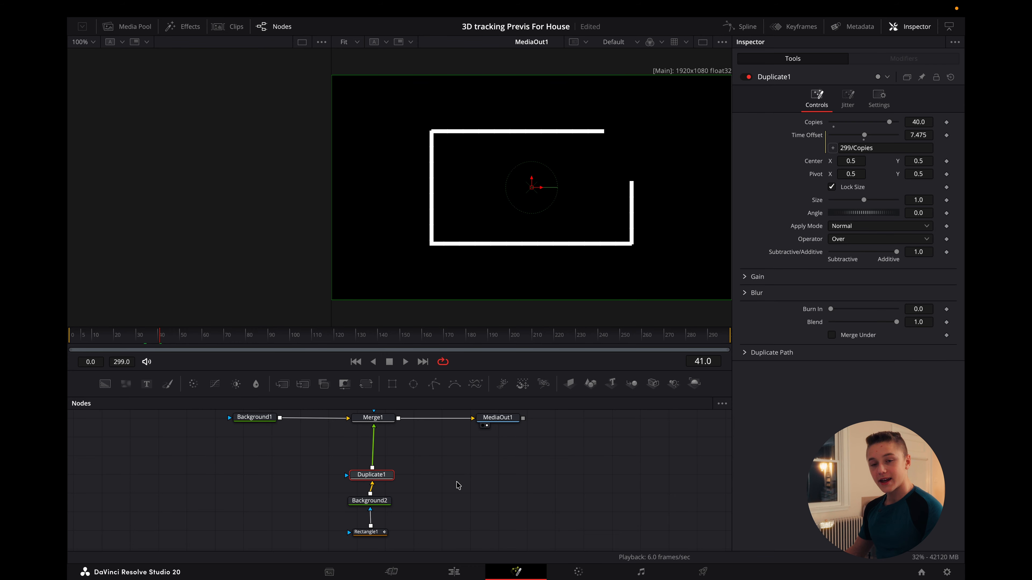
{"action": "scroll", "coordinate": [455, 482], "scroll_direction": "up", "scroll_amount": 1}
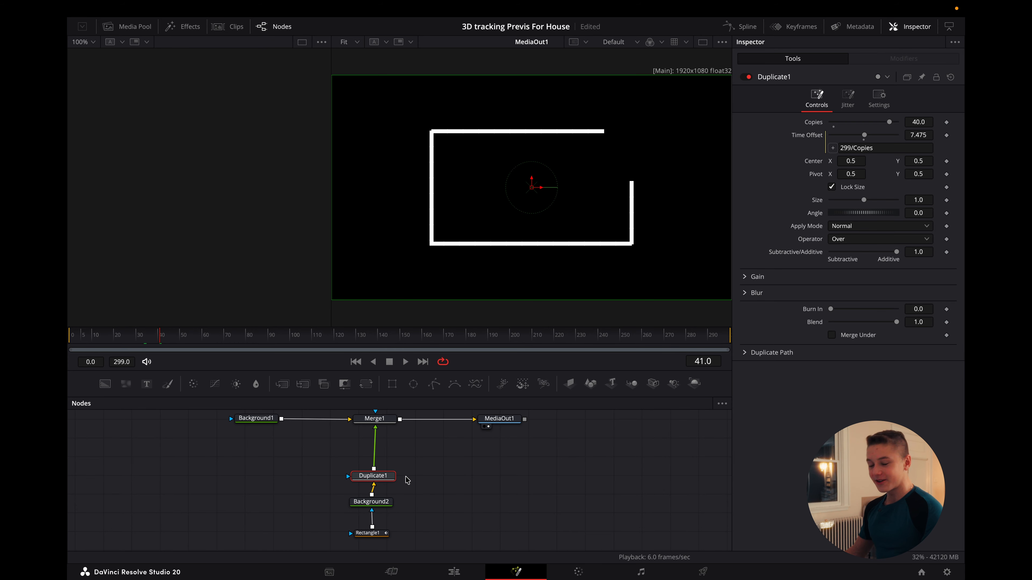
{"action": "scroll", "coordinate": [412, 473], "scroll_direction": "down", "scroll_amount": 1}
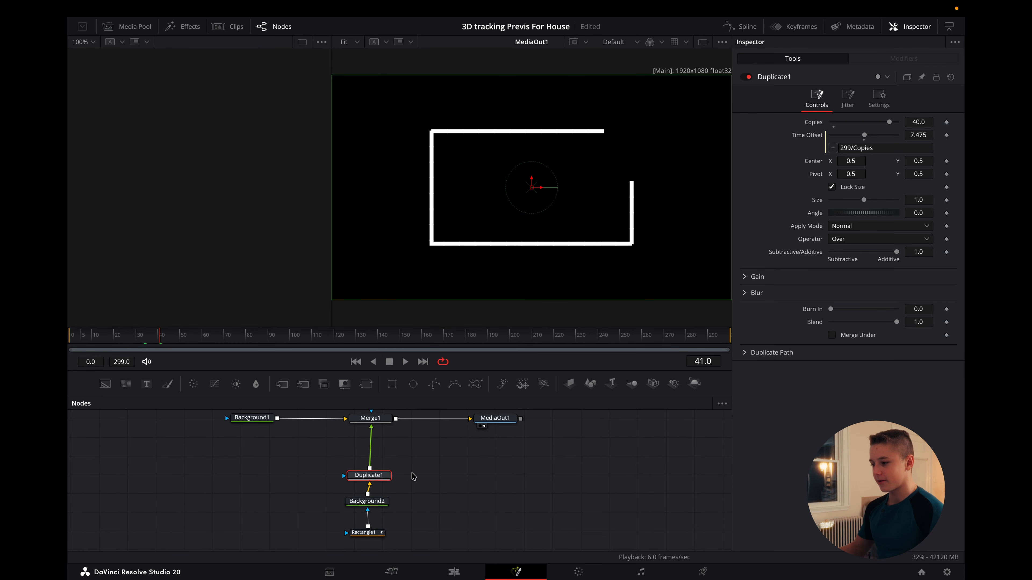
{"action": "key", "text": "super+v"}
{"action": "left_click_drag", "start_coordinate": [378, 459], "coordinate": [376, 447]}
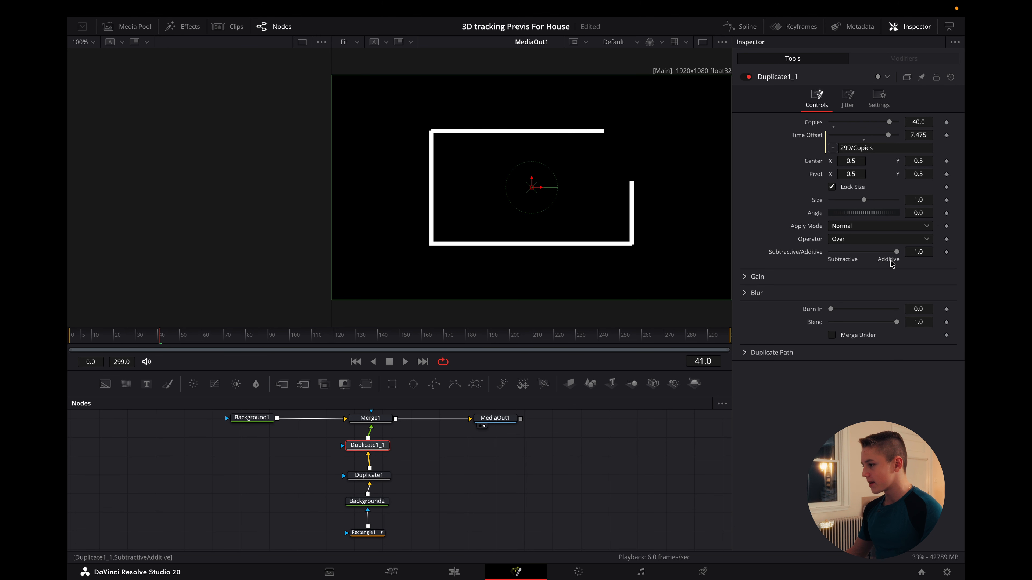
Set Duplicate1_1's time offset expression to -299/Copies and play the animation to check the outline
{"action": "left_click", "coordinate": [842, 147]}
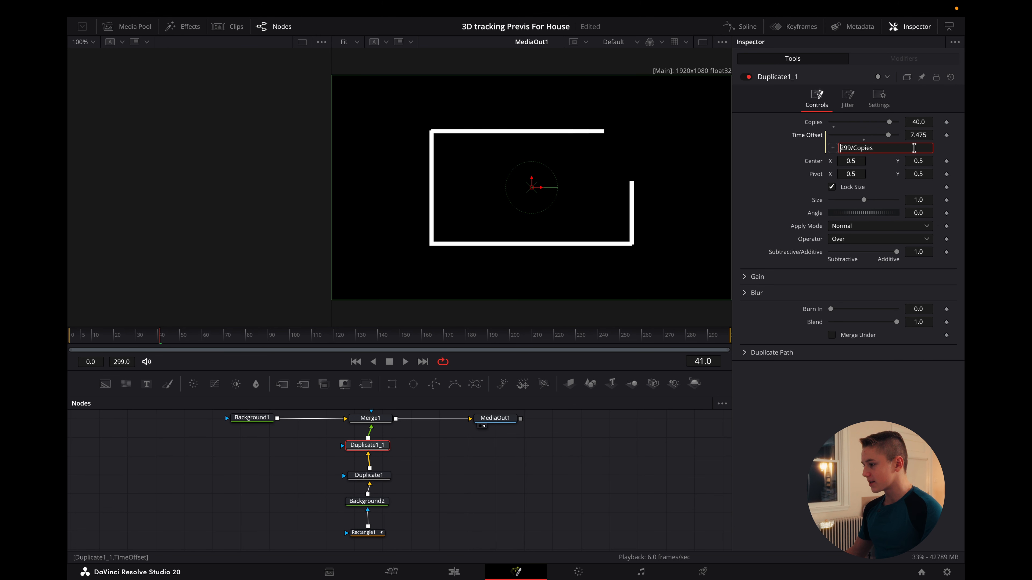
{"action": "type", "text": "-"}
{"action": "key", "text": "Return"}
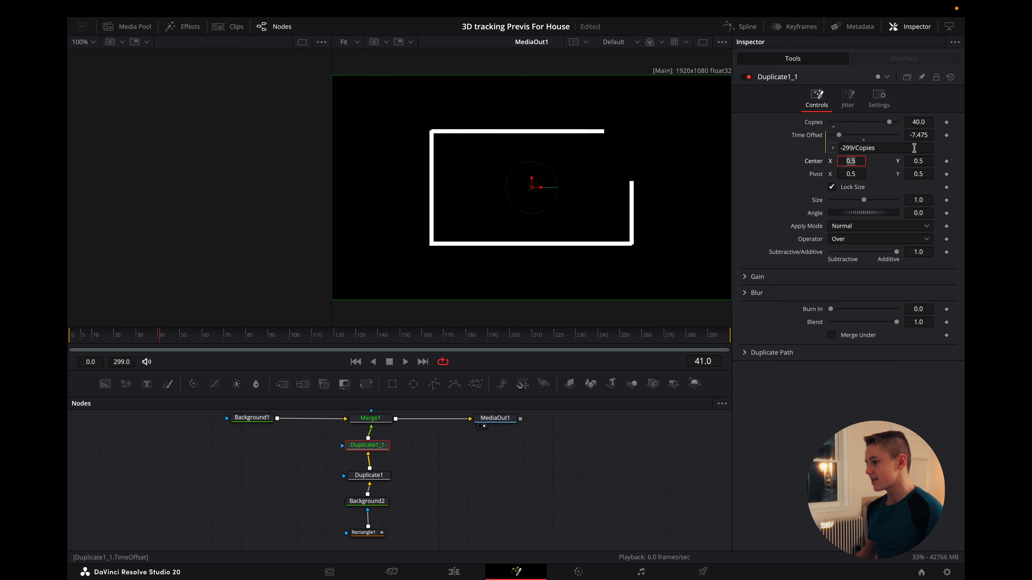
{"action": "key", "text": "space"}
{"action": "key", "text": "space"}
{"action": "key", "text": "space"}
{"action": "left_click", "coordinate": [440, 504]}
{"action": "key", "text": "space"}
Reduce Rectangle1's border width to 0.0031
{"action": "left_click", "coordinate": [365, 534]}
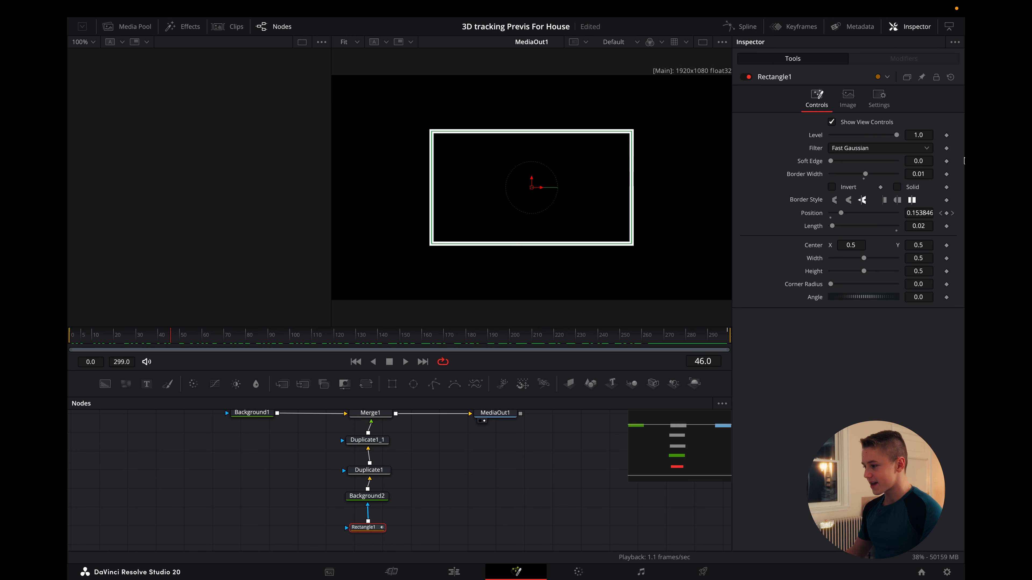
{"action": "left_click", "coordinate": [924, 176]}
{"action": "type", "text": "0.0015"}
{"action": "key", "text": "Return"}
{"action": "left_click_drag", "start_coordinate": [919, 173], "coordinate": [925, 174]}
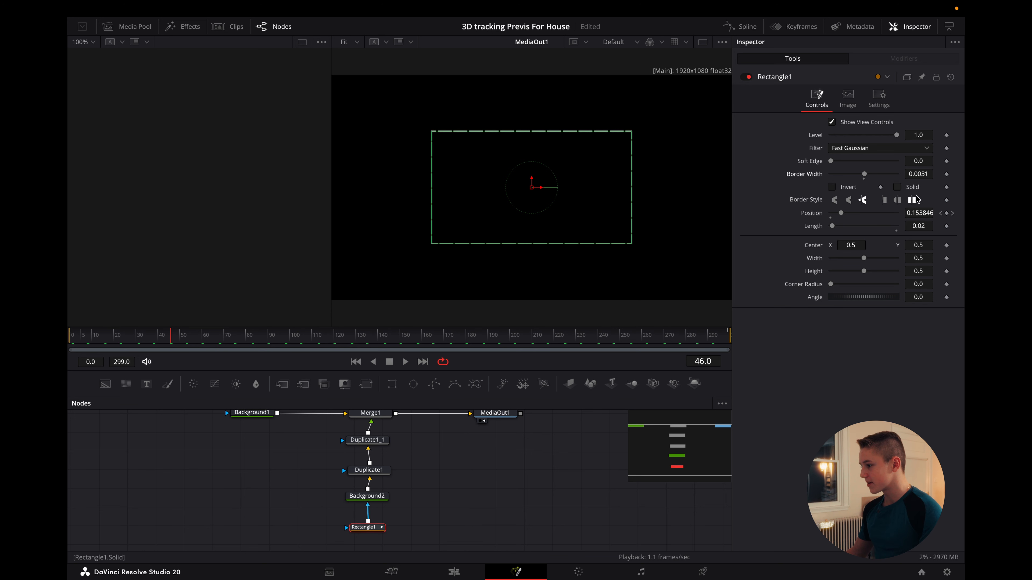
Set Rectangle1's border length to 0.01 and its border width to 0.01
{"action": "left_click_drag", "start_coordinate": [923, 226], "coordinate": [915, 226]}
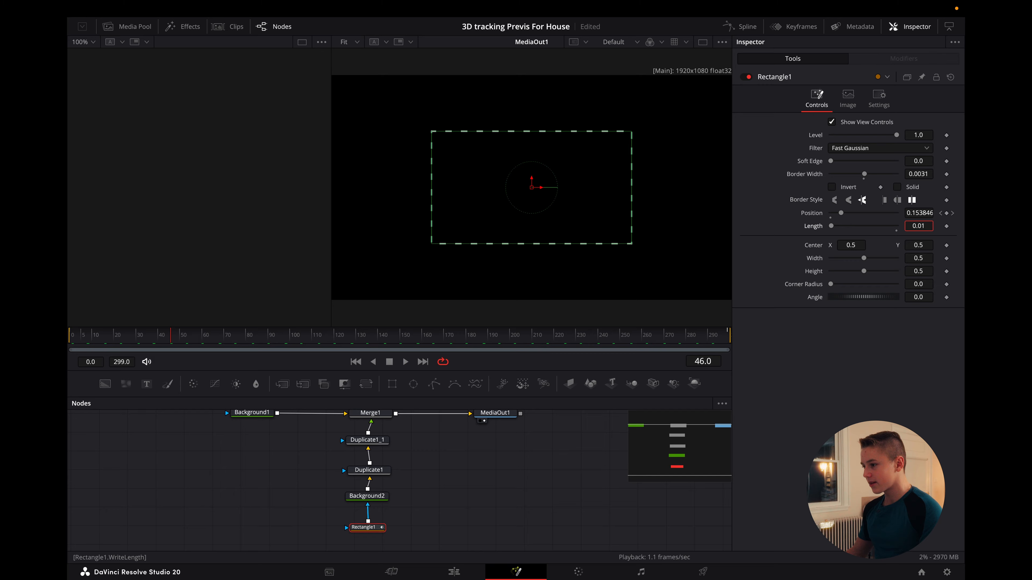
{"action": "left_click_drag", "start_coordinate": [921, 174], "coordinate": [926, 175]}
{"action": "left_click", "coordinate": [922, 173]}
{"action": "type", "text": ".0"}
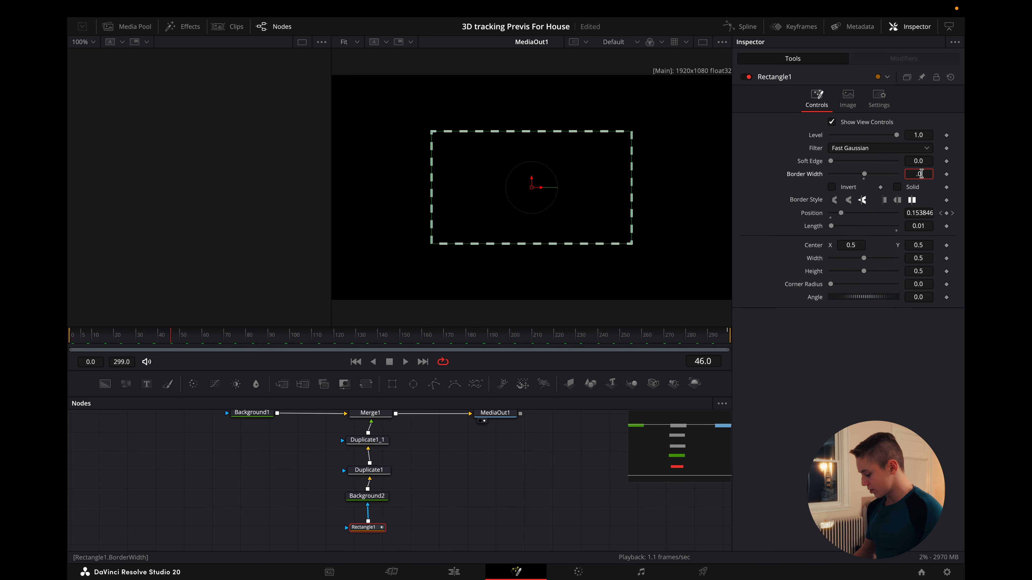
{"action": "type", "text": "1"}
{"action": "key", "text": "Tab"}
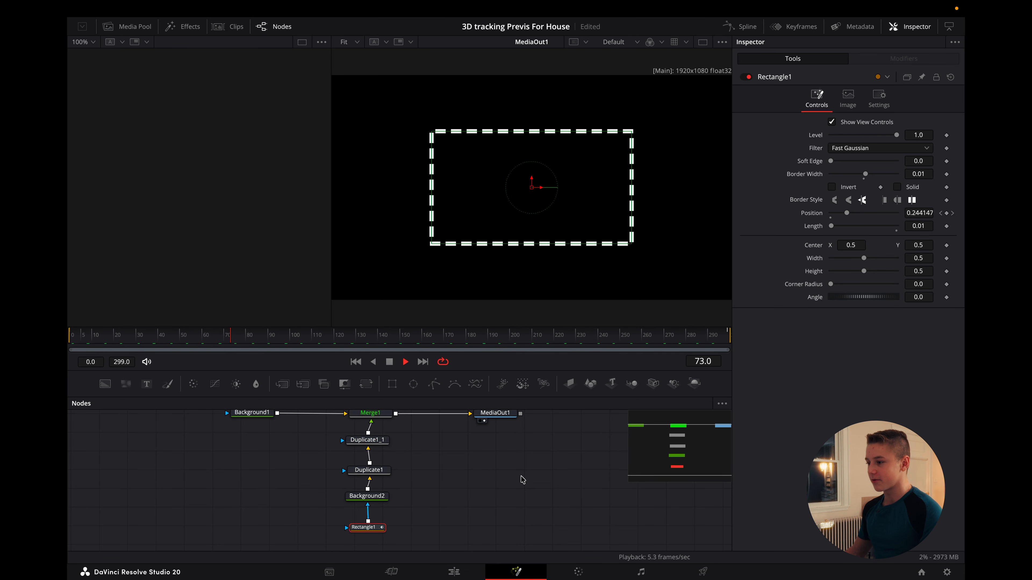
Move MediaOut1 farther from Merge1 and insert a Merge node between the two
{"action": "scroll", "coordinate": [456, 501], "scroll_direction": "up", "scroll_amount": 2}
{"action": "scroll", "coordinate": [455, 501], "scroll_direction": "right", "scroll_amount": 5}
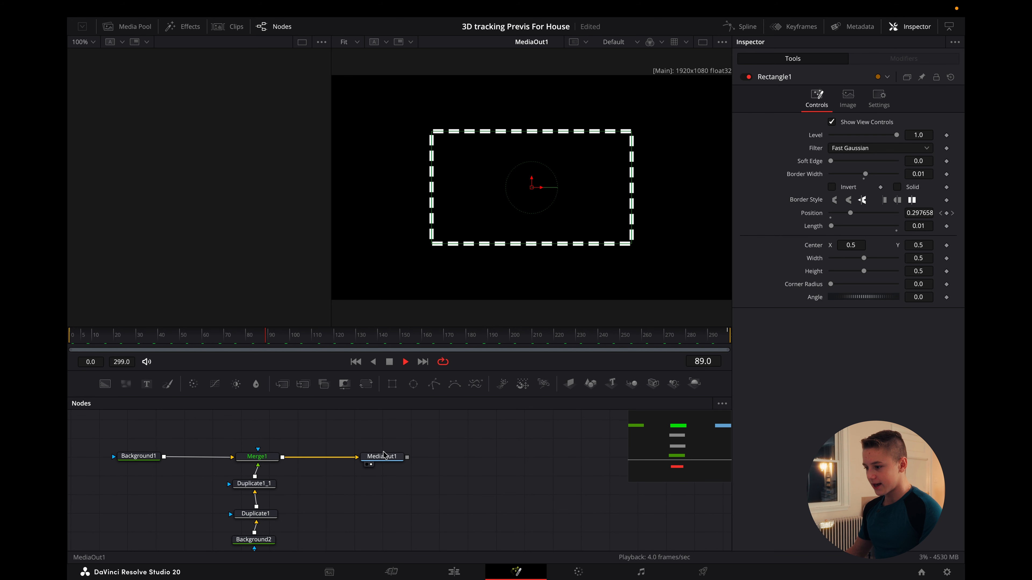
{"action": "left_click_drag", "start_coordinate": [382, 450], "coordinate": [494, 442]}
{"action": "key", "text": "space"}
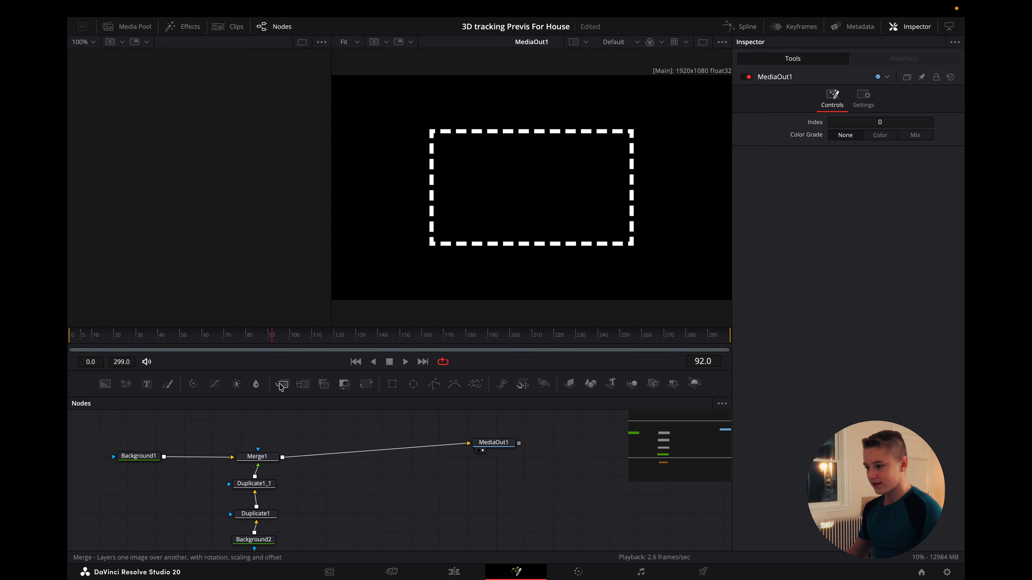
{"action": "left_click_drag", "start_coordinate": [342, 472], "coordinate": [365, 456]}
{"action": "scroll", "coordinate": [365, 460], "scroll_direction": "down", "scroll_amount": 2}
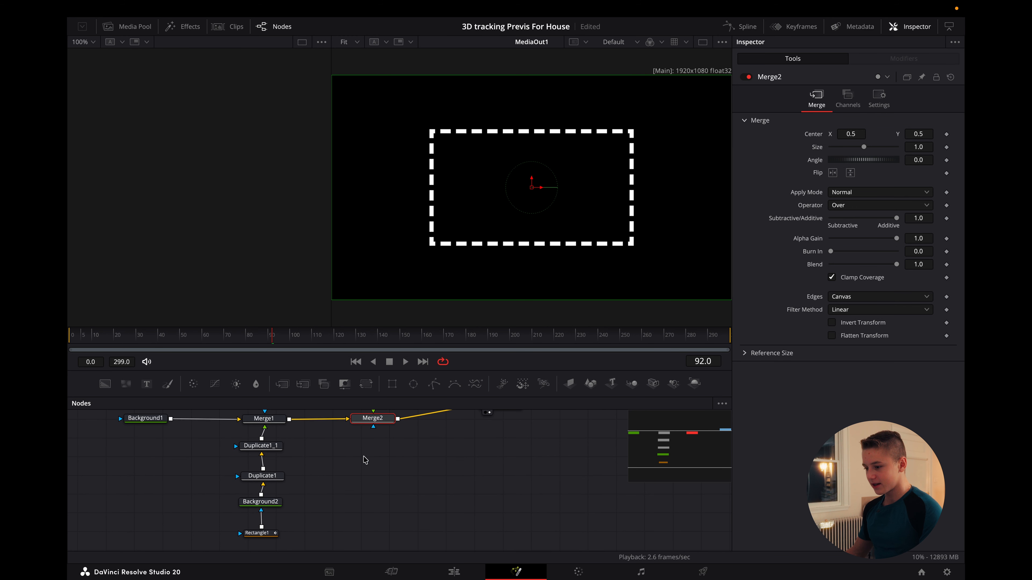
Add a third Background node below Merge2 and mask it with Rectangle1
{"action": "left_click_drag", "start_coordinate": [104, 384], "coordinate": [350, 476]}
{"action": "left_click_drag", "start_coordinate": [263, 529], "coordinate": [350, 478]}
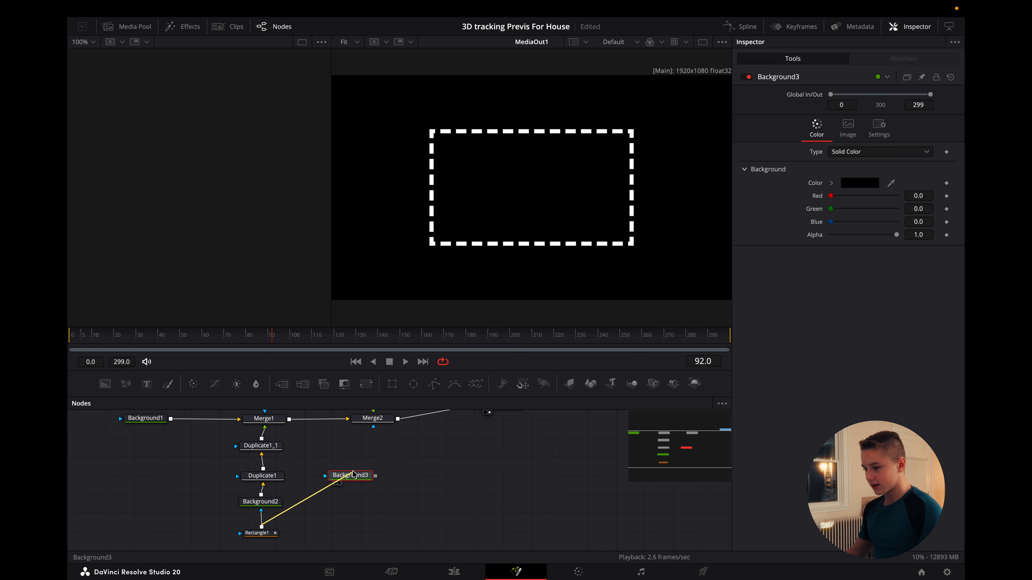
{"action": "left_click_drag", "start_coordinate": [355, 466], "coordinate": [354, 477]}
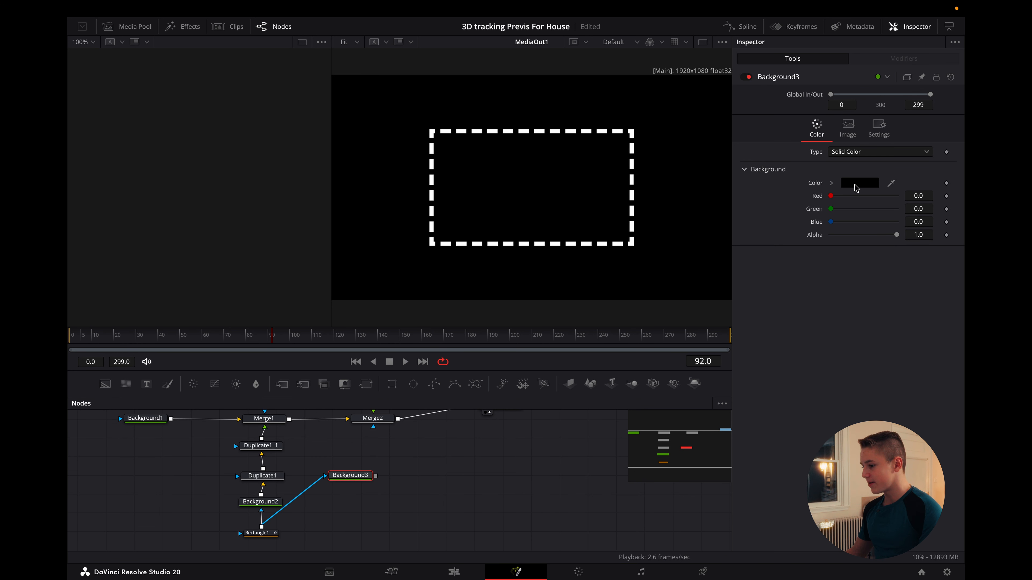
Set Background3's colour to red and connect its output to Merge2's foreground
{"action": "left_click", "coordinate": [857, 186]}
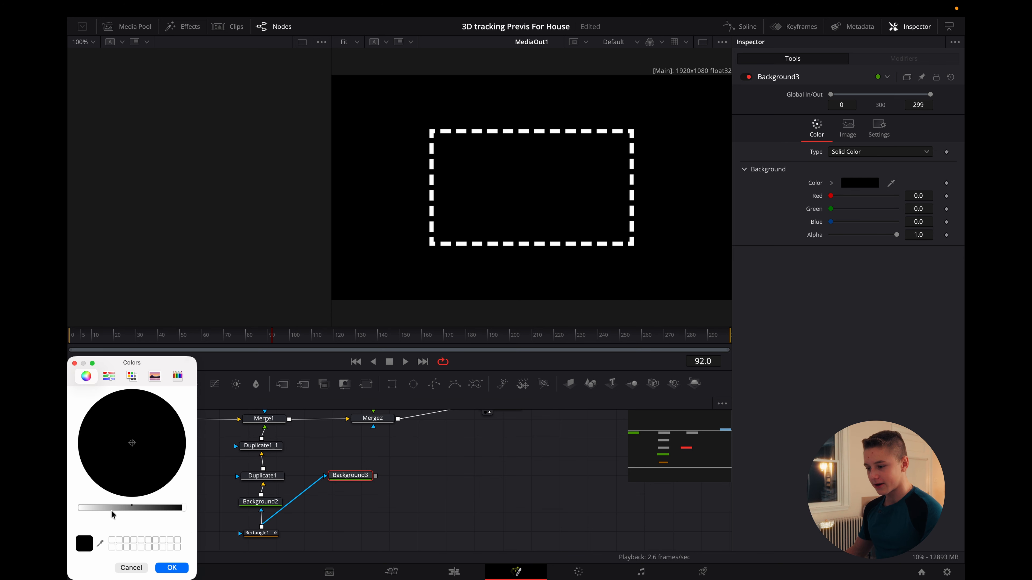
{"action": "left_click_drag", "start_coordinate": [112, 510], "coordinate": [80, 507]}
{"action": "left_click_drag", "start_coordinate": [142, 455], "coordinate": [231, 462]}
{"action": "left_click", "coordinate": [172, 568]}
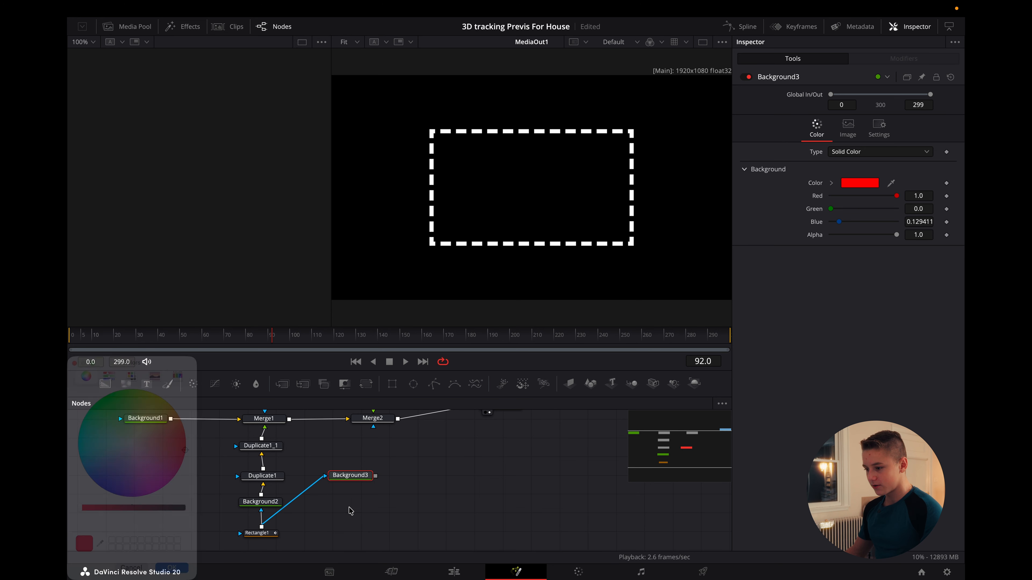
{"action": "left_click_drag", "start_coordinate": [375, 476], "coordinate": [376, 422]}
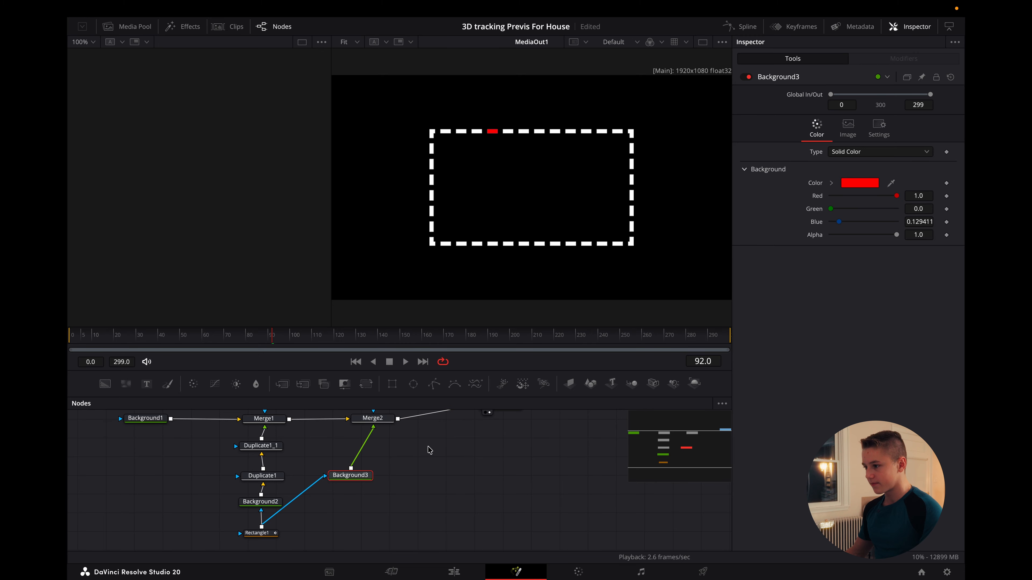
Disconnect Rectangle1 from Background3 and mask Background3 with a new Rectangle node instead
{"action": "scroll", "coordinate": [377, 425], "scroll_direction": "up", "scroll_amount": 2}
{"action": "scroll", "coordinate": [339, 482], "scroll_direction": "down", "scroll_amount": 3}
{"action": "left_click", "coordinate": [268, 504]}
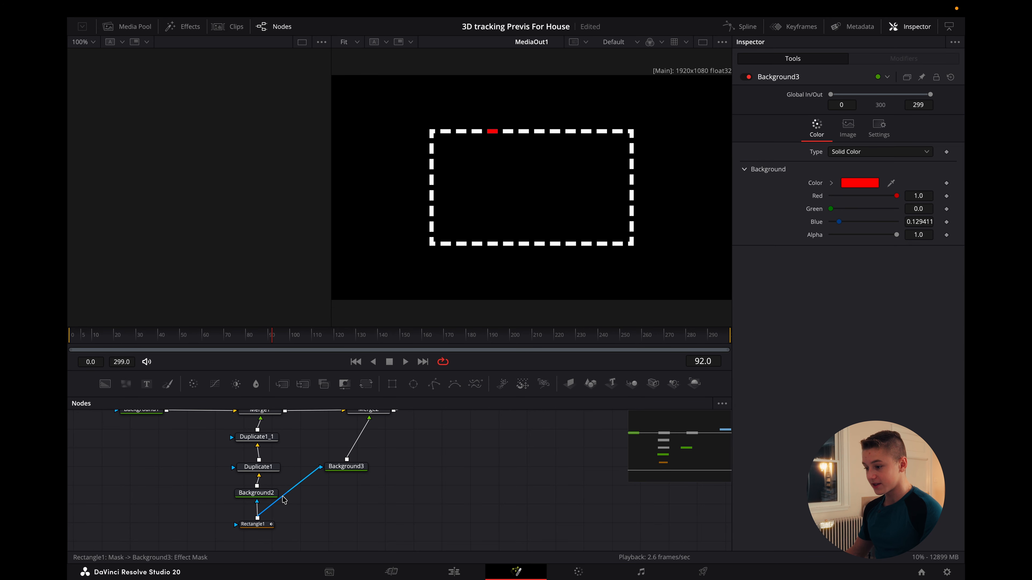
{"action": "left_click_drag", "start_coordinate": [306, 478], "coordinate": [296, 481]}
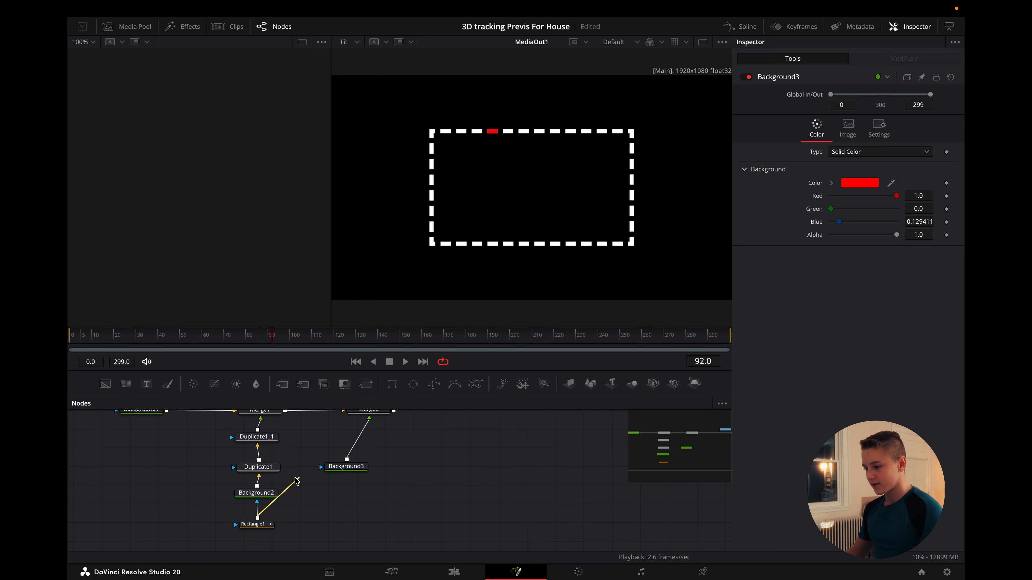
{"action": "left_click_drag", "start_coordinate": [392, 384], "coordinate": [346, 467]}
{"action": "left_click", "coordinate": [311, 474]}
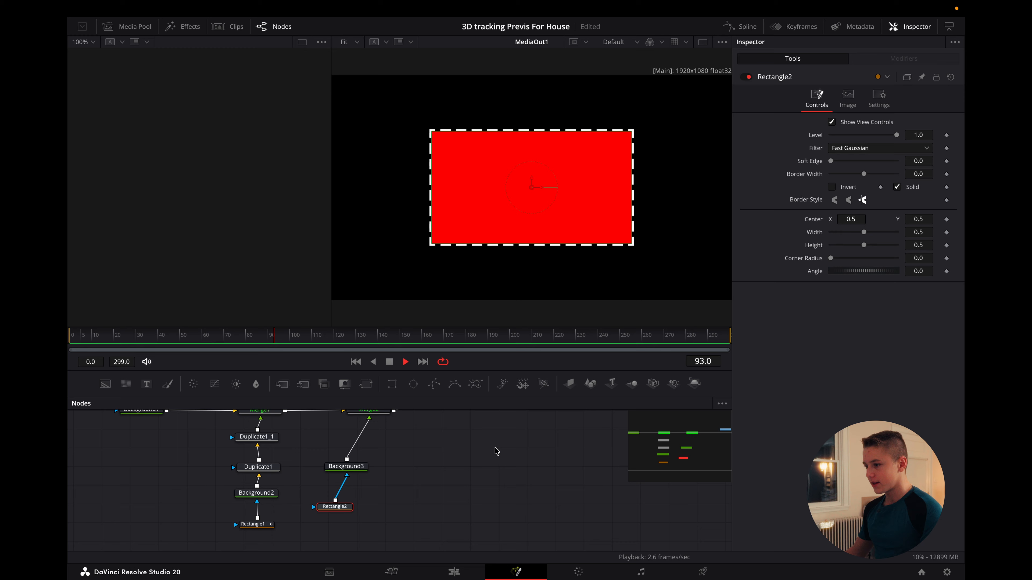
Move MediaOut1 farther out and connect Merge1 directly to it, taking Merge2 out of the chain
{"action": "left_click", "coordinate": [511, 442]}
{"action": "scroll", "coordinate": [368, 456], "scroll_direction": "up", "scroll_amount": 2}
{"action": "scroll", "coordinate": [306, 447], "scroll_direction": "left", "scroll_amount": 4}
{"action": "left_click_drag", "start_coordinate": [500, 426], "coordinate": [580, 426]}
{"action": "left_click", "coordinate": [528, 422]}
{"action": "left_click_drag", "start_coordinate": [377, 431], "coordinate": [587, 416]}
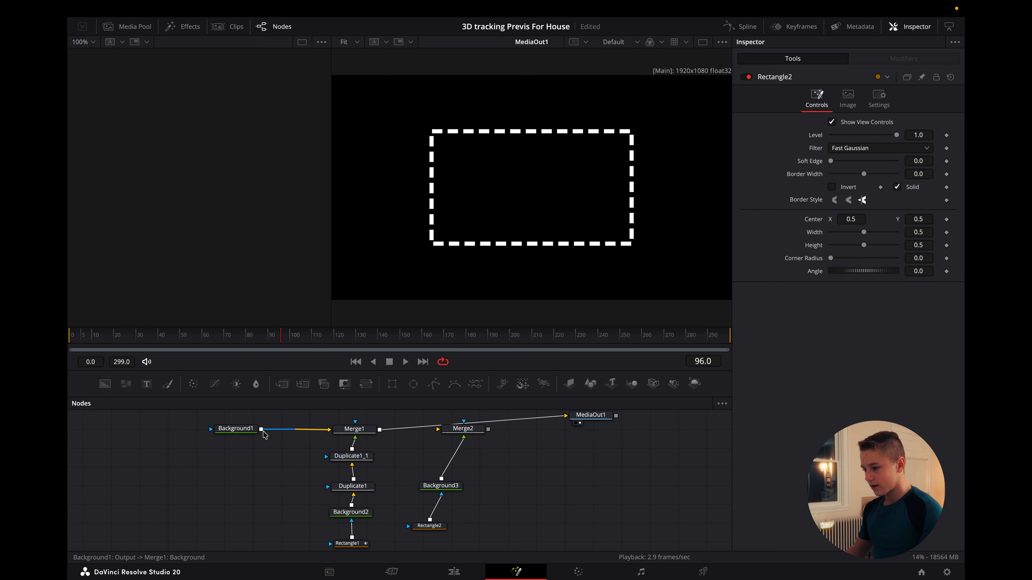
Connect Merge2 between Background1 and Merge1 and place Background3 and Rectangle2 below it
{"action": "left_click_drag", "start_coordinate": [516, 446], "coordinate": [288, 449]}
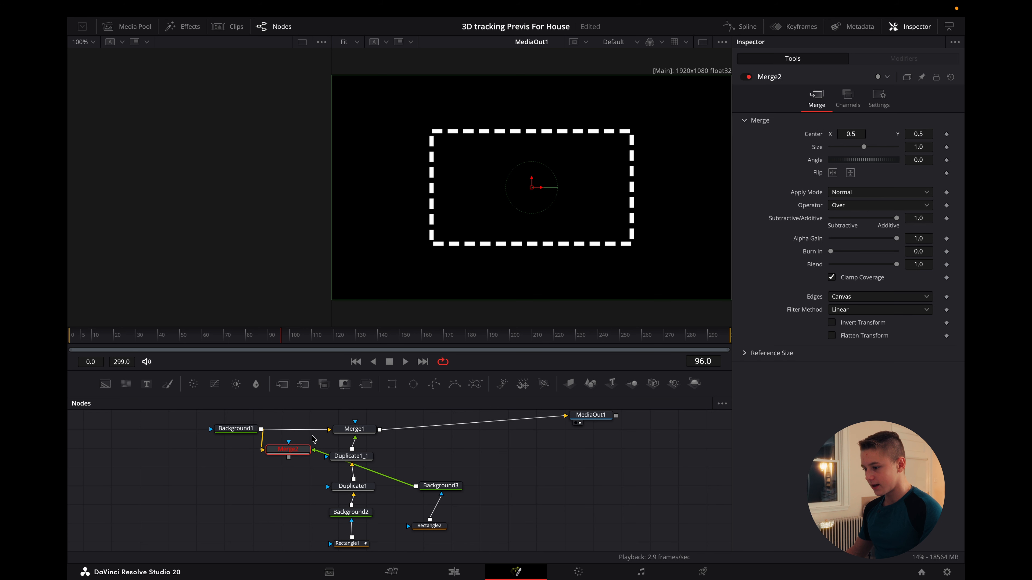
{"action": "left_click", "coordinate": [314, 437]}
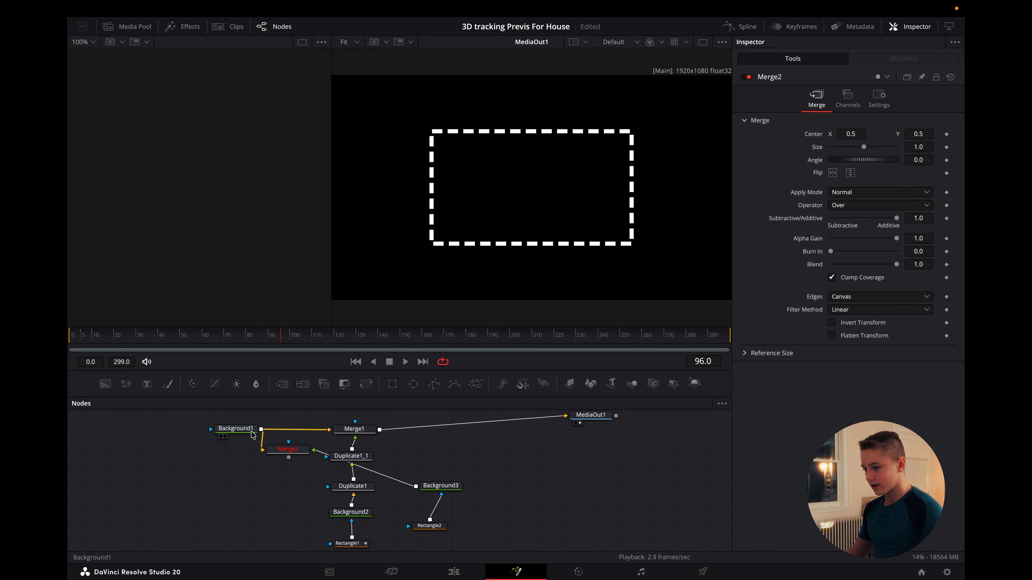
{"action": "left_click_drag", "start_coordinate": [236, 429], "coordinate": [131, 433]}
{"action": "left_click_drag", "start_coordinate": [305, 453], "coordinate": [330, 430]}
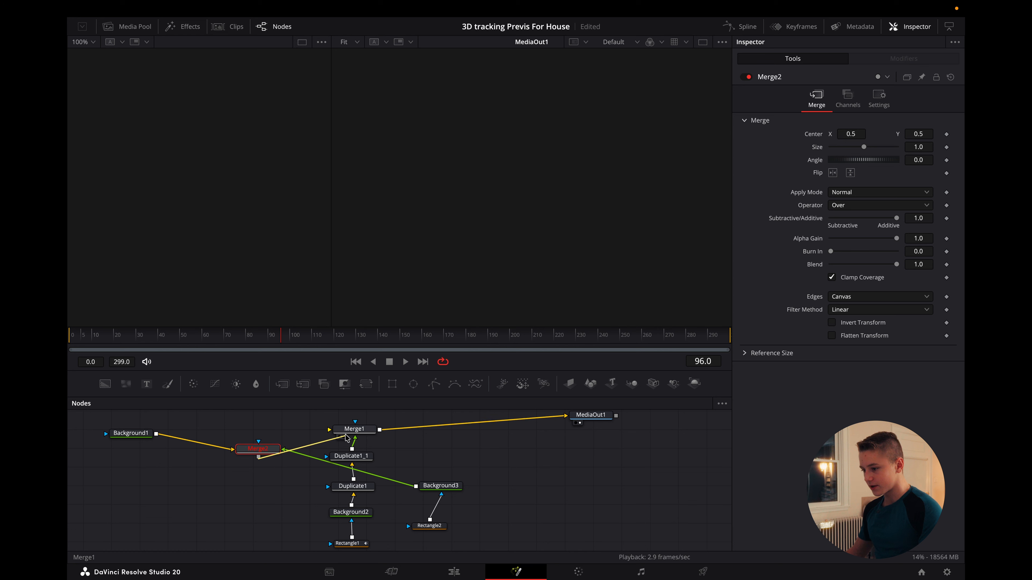
{"action": "left_click_drag", "start_coordinate": [427, 472], "coordinate": [242, 531]}
{"action": "left_click", "coordinate": [418, 519]}
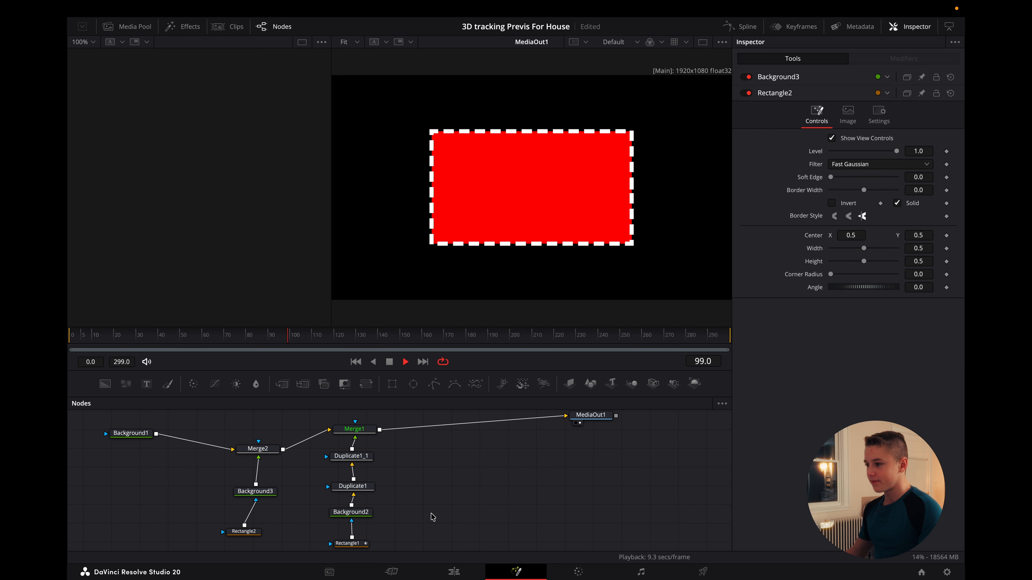
Delete Merge2, Background3 and Rectangle2, and move Background1 and MediaOut1 back closer to Merge1
{"action": "left_click_drag", "start_coordinate": [279, 425], "coordinate": [225, 552]}
{"action": "key", "text": "Delete"}
{"action": "left_click_drag", "start_coordinate": [126, 437], "coordinate": [215, 427]}
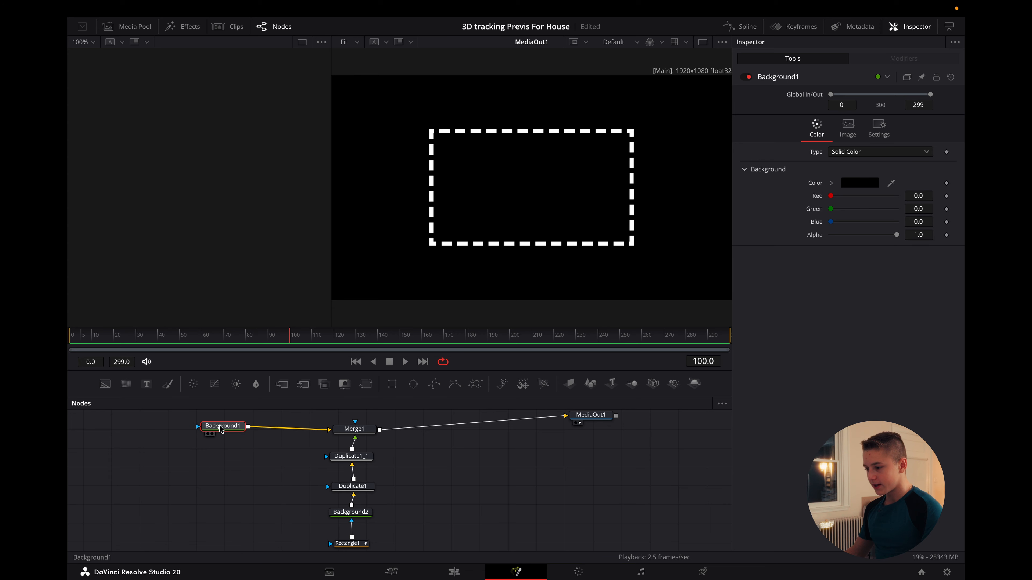
{"action": "scroll", "coordinate": [463, 452], "scroll_direction": "down", "scroll_amount": 3}
{"action": "scroll", "coordinate": [472, 449], "scroll_direction": "right", "scroll_amount": 5}
{"action": "scroll", "coordinate": [555, 416], "scroll_direction": "up", "scroll_amount": 3}
{"action": "left_click_drag", "start_coordinate": [524, 415], "coordinate": [433, 432]}
Move Background2 slightly out of line and set the node graph to arrange tools to the grid
{"action": "scroll", "coordinate": [437, 462], "scroll_direction": "down", "scroll_amount": 3}
{"action": "left_click_drag", "start_coordinate": [308, 477], "coordinate": [323, 481]}
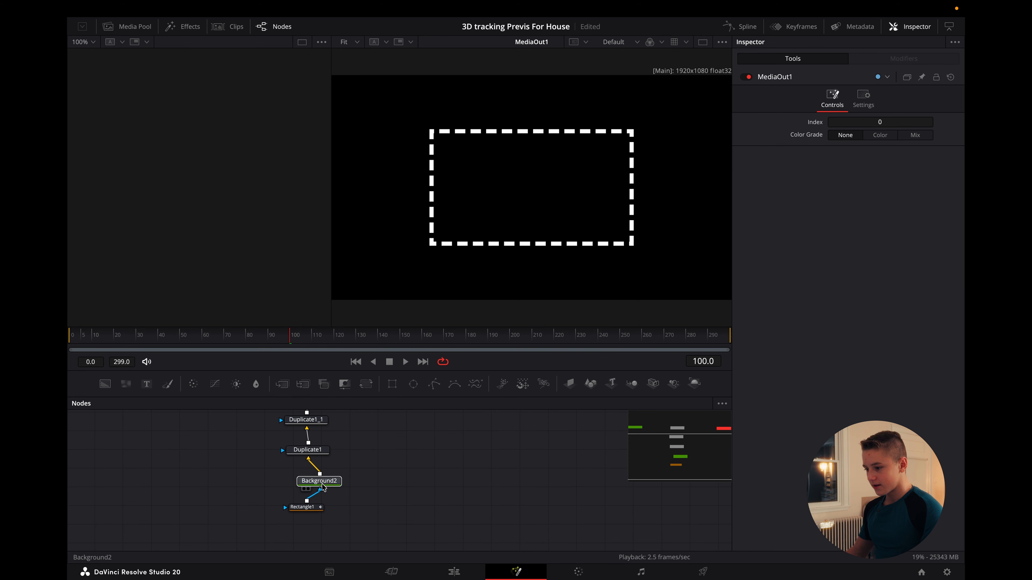
{"action": "right_click", "coordinate": [412, 482]}
{"action": "mouse_move", "coordinate": [469, 347]}
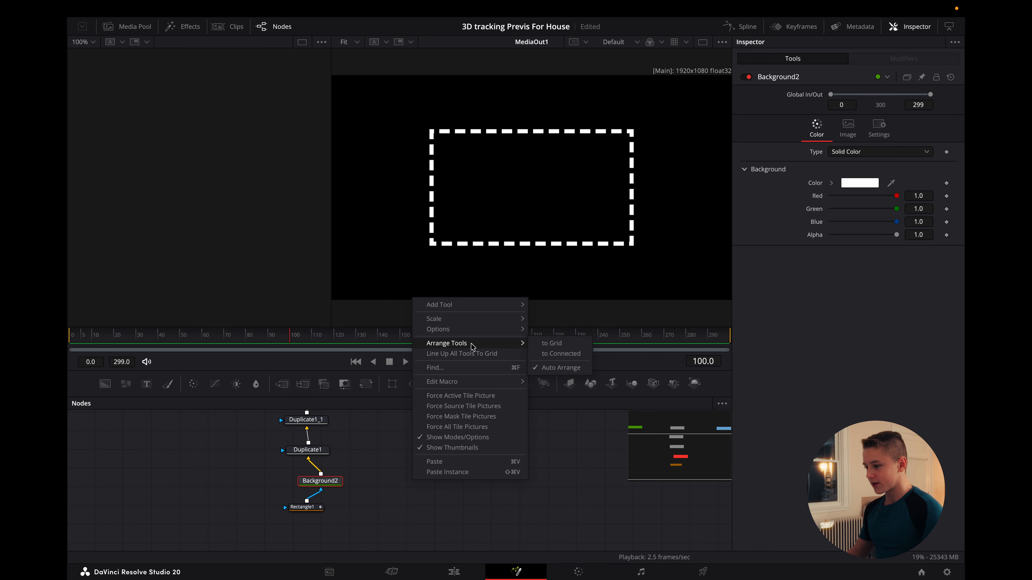
{"action": "left_click", "coordinate": [588, 345]}
Line up Background1, Merge1 and MediaOut1 in a compact row and arrange both Duplicates, Background2 and Rectangle1 in a straight column beneath Merge1
{"action": "scroll", "coordinate": [361, 489], "scroll_direction": "up", "scroll_amount": 3}
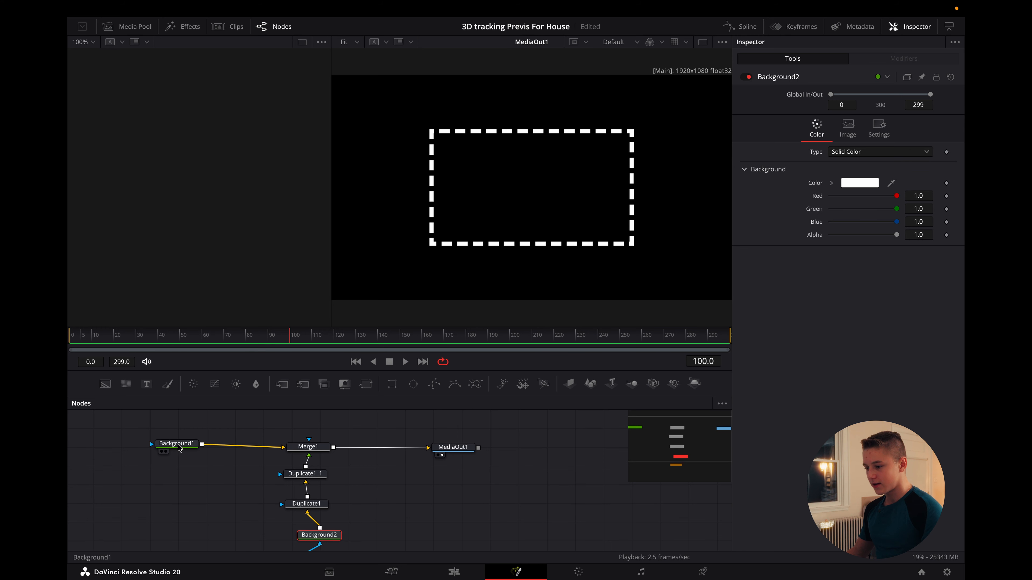
{"action": "left_click_drag", "start_coordinate": [177, 447], "coordinate": [206, 447]}
{"action": "left_click_drag", "start_coordinate": [307, 447], "coordinate": [292, 446]}
{"action": "left_click_drag", "start_coordinate": [453, 447], "coordinate": [377, 446]}
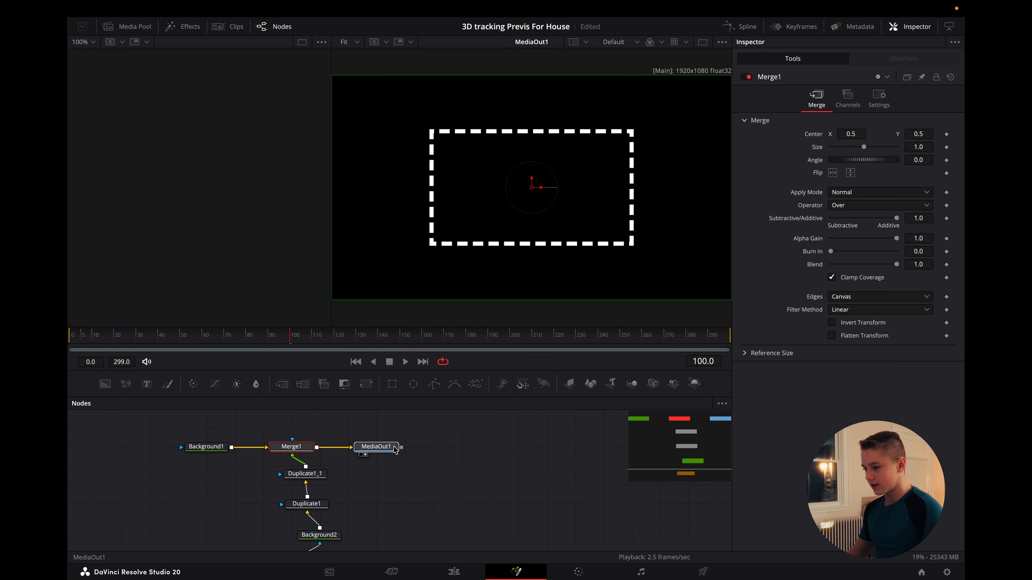
{"action": "left_click_drag", "start_coordinate": [303, 479], "coordinate": [289, 551]}
{"action": "scroll", "coordinate": [293, 490], "scroll_direction": "down", "scroll_amount": 3}
{"action": "left_click_drag", "start_coordinate": [295, 498], "coordinate": [292, 516]}
{"action": "scroll", "coordinate": [294, 524], "scroll_direction": "down", "scroll_amount": 2}
{"action": "scroll", "coordinate": [368, 493], "scroll_direction": "down", "scroll_amount": 3}
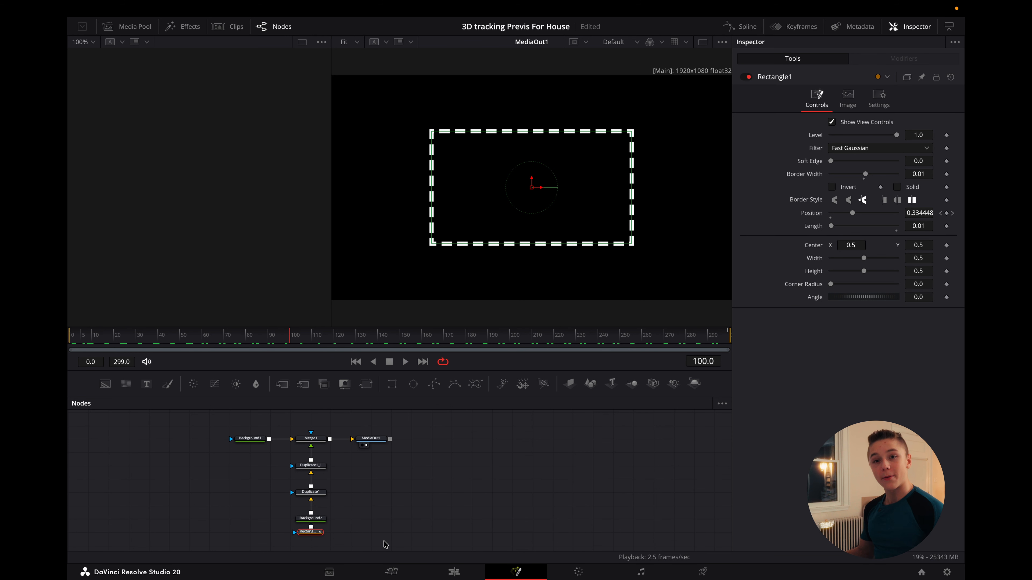
Switch to the Edit page and play the Fusion composition from the start of the timeline several times to check the animation
{"action": "left_click", "coordinate": [451, 572]}
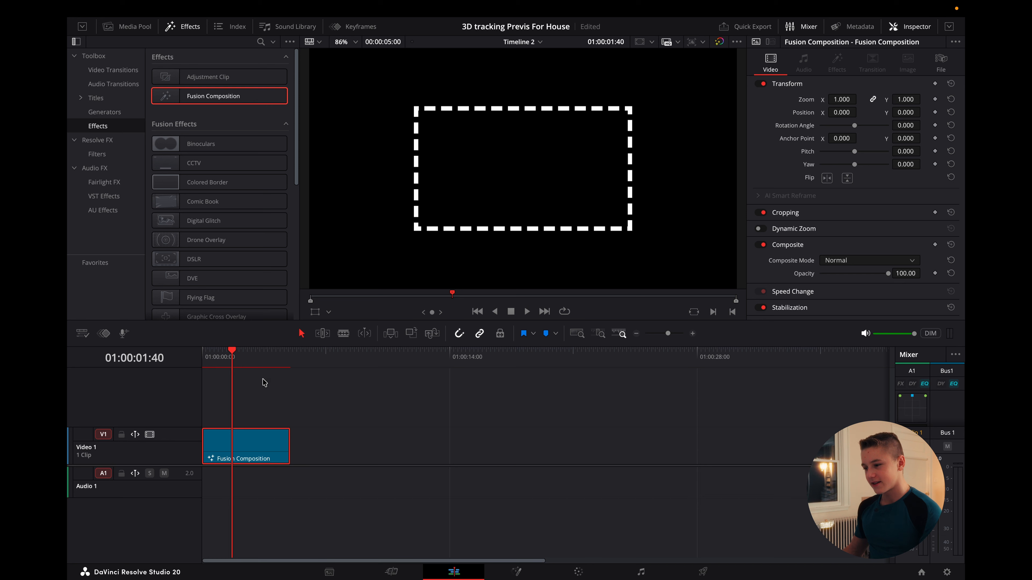
{"action": "key", "text": "Home"}
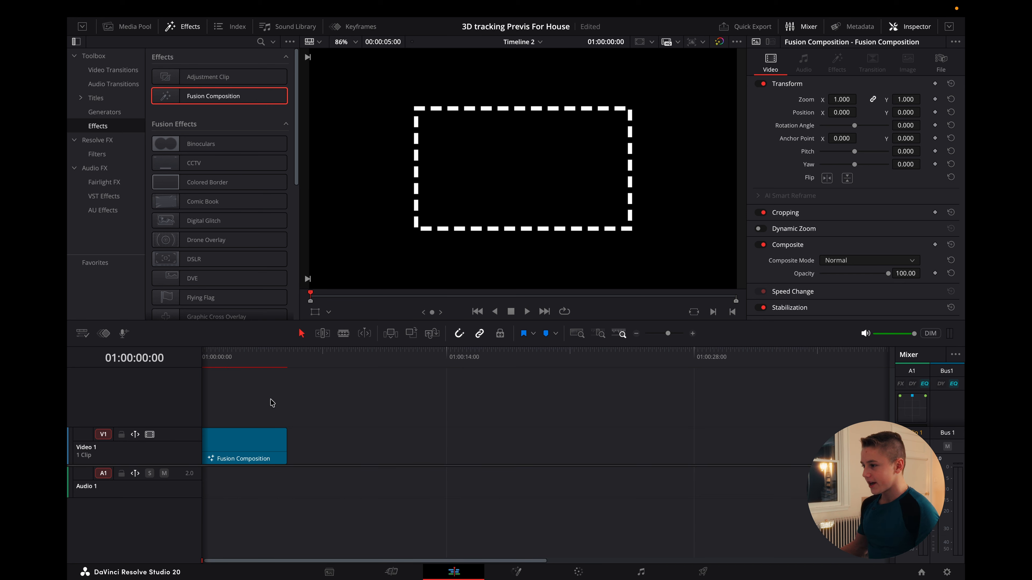
{"action": "key", "text": "space"}
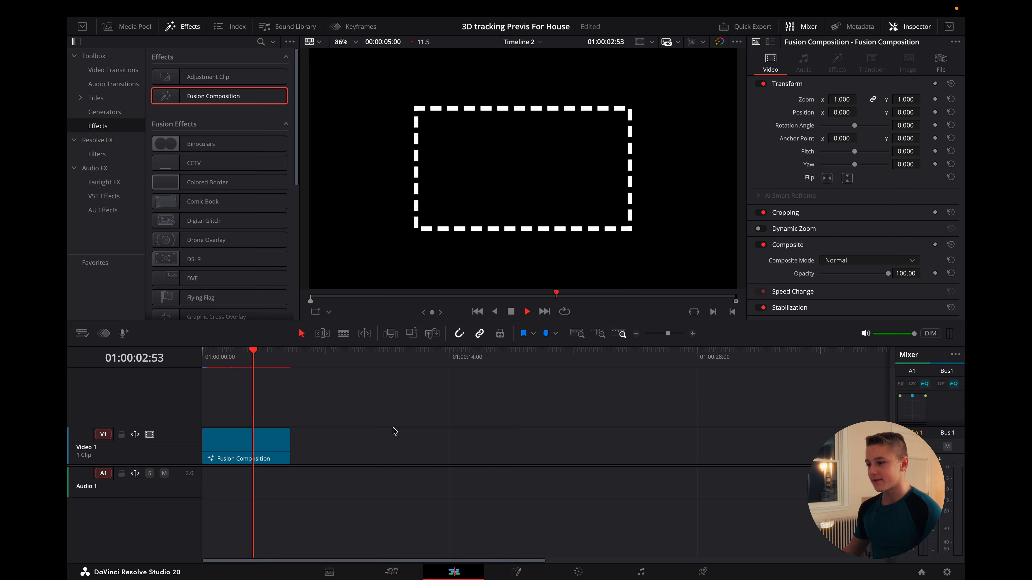
{"action": "key", "text": "space"}
{"action": "left_click_drag", "start_coordinate": [260, 357], "coordinate": [203, 358]}
{"action": "key", "text": "space"}
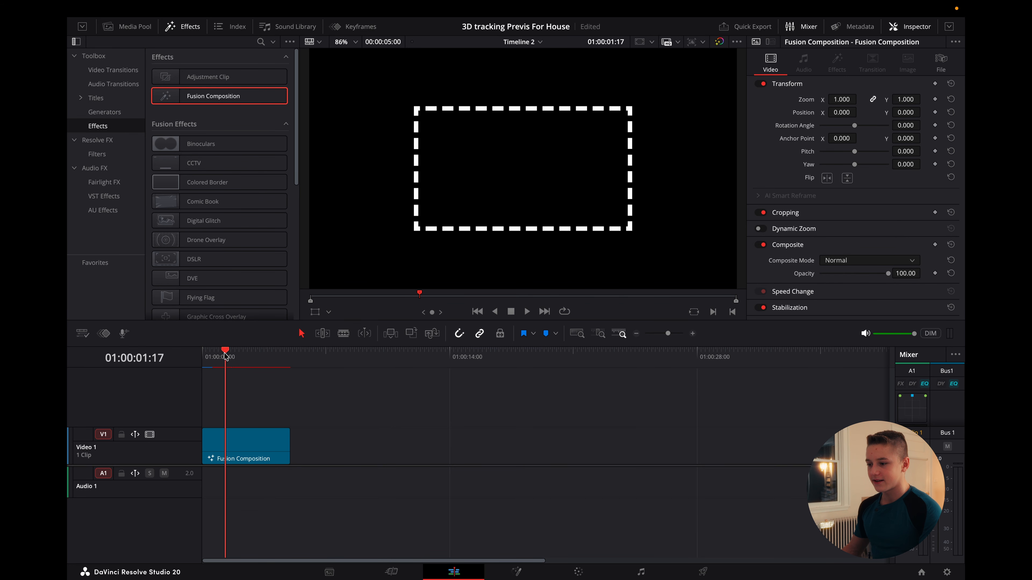
{"action": "left_click_drag", "start_coordinate": [205, 358], "coordinate": [196, 361]}
{"action": "key", "text": "space"}
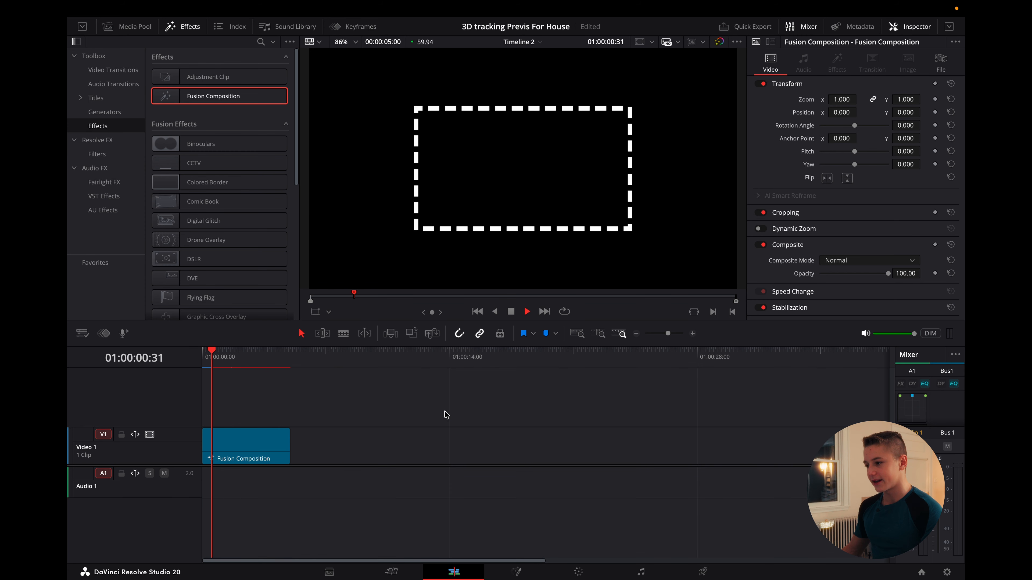
{"action": "left_click_drag", "start_coordinate": [233, 351], "coordinate": [182, 376]}
{"action": "key", "text": "space"}
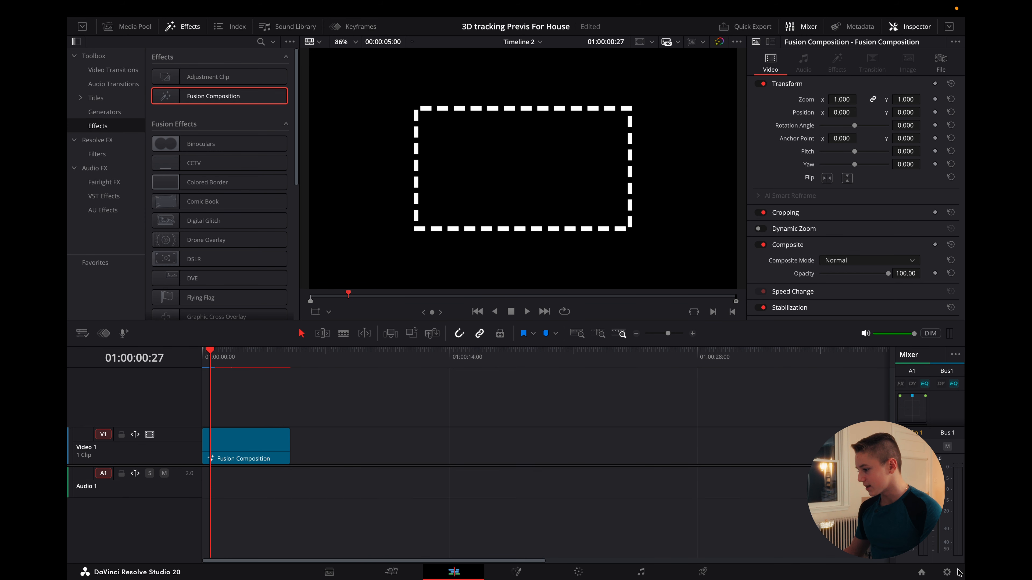
Stop Timeline 2 from using the project settings and set its monitor video format to 23.976p
{"action": "left_click", "coordinate": [945, 573]}
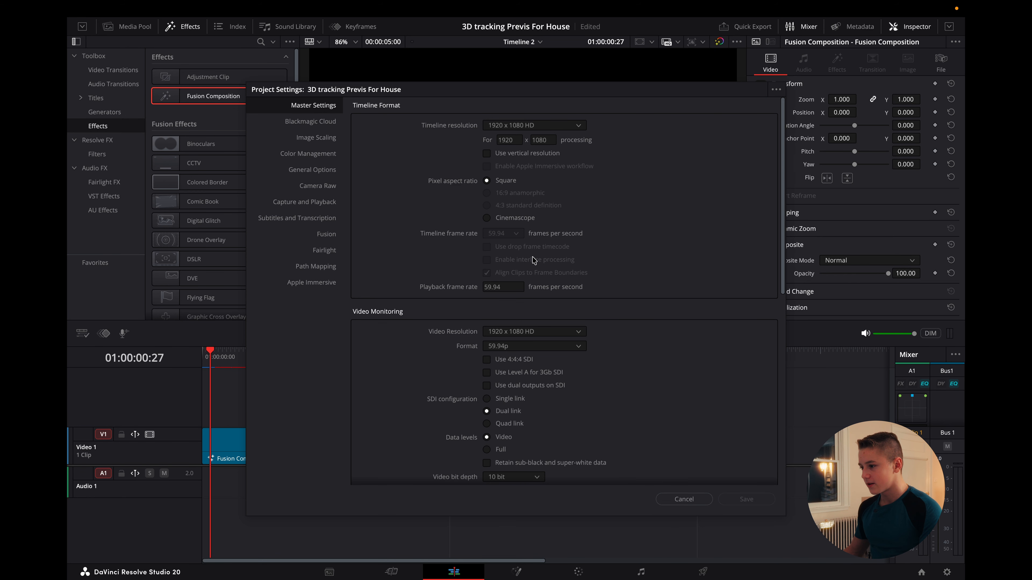
{"action": "left_click", "coordinate": [683, 499]}
{"action": "left_click", "coordinate": [134, 27]}
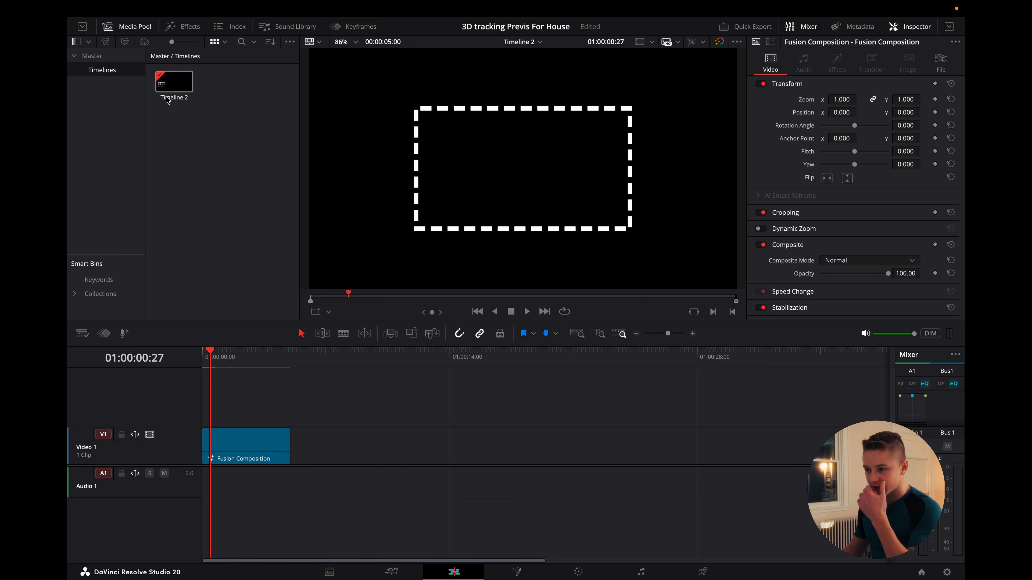
{"action": "right_click", "coordinate": [175, 92]}
{"action": "mouse_move", "coordinate": [196, 93]}
{"action": "left_click", "coordinate": [377, 94]}
{"action": "left_click", "coordinate": [397, 394]}
{"action": "left_click", "coordinate": [487, 221]}
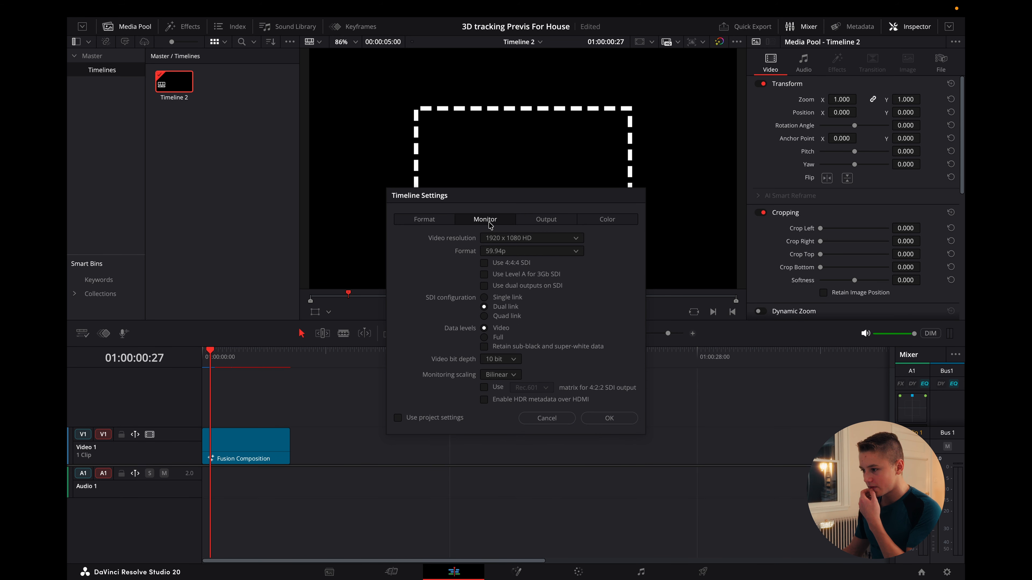
{"action": "left_click", "coordinate": [511, 251]}
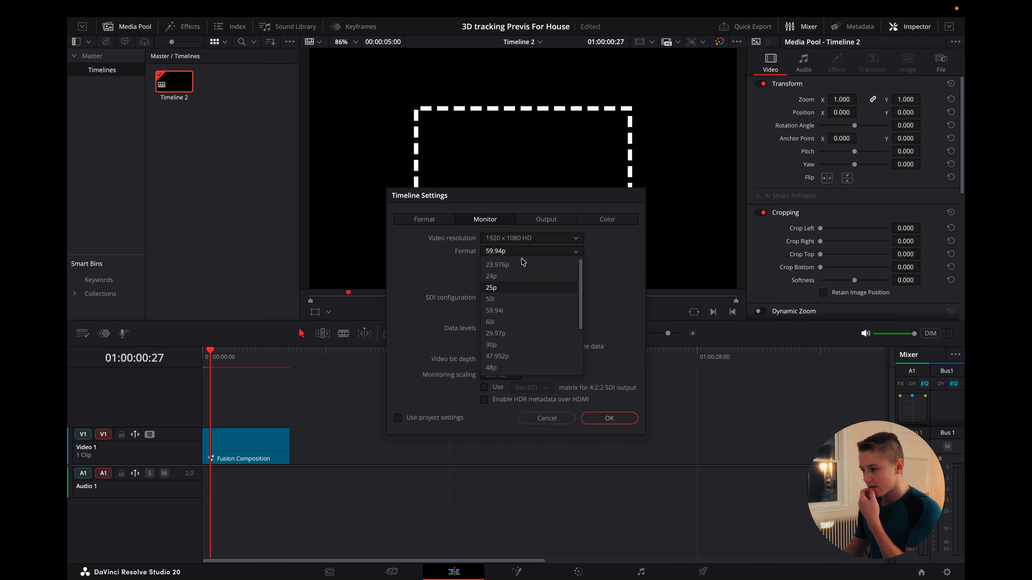
{"action": "left_click", "coordinate": [521, 265]}
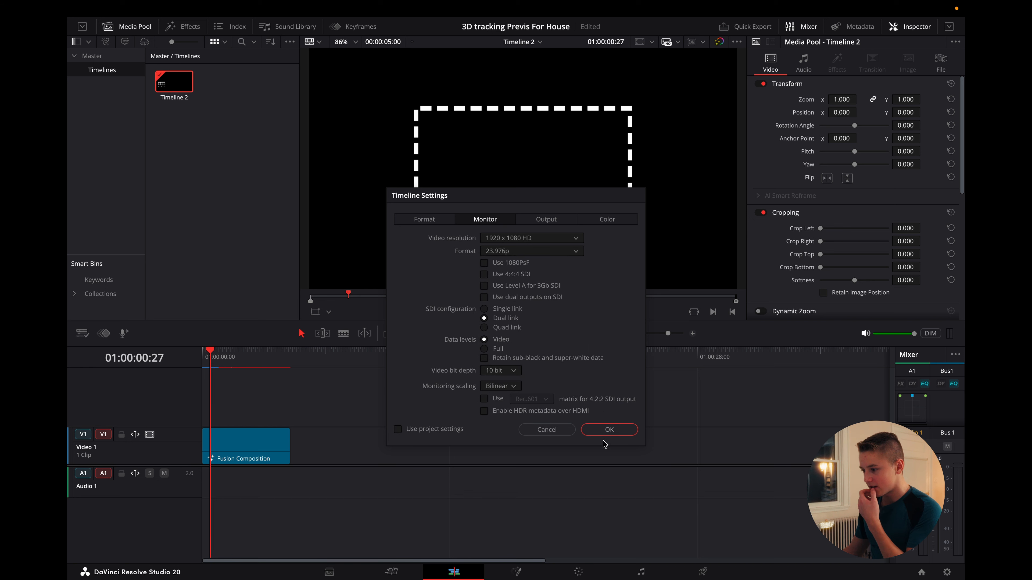
{"action": "left_click", "coordinate": [609, 429]}
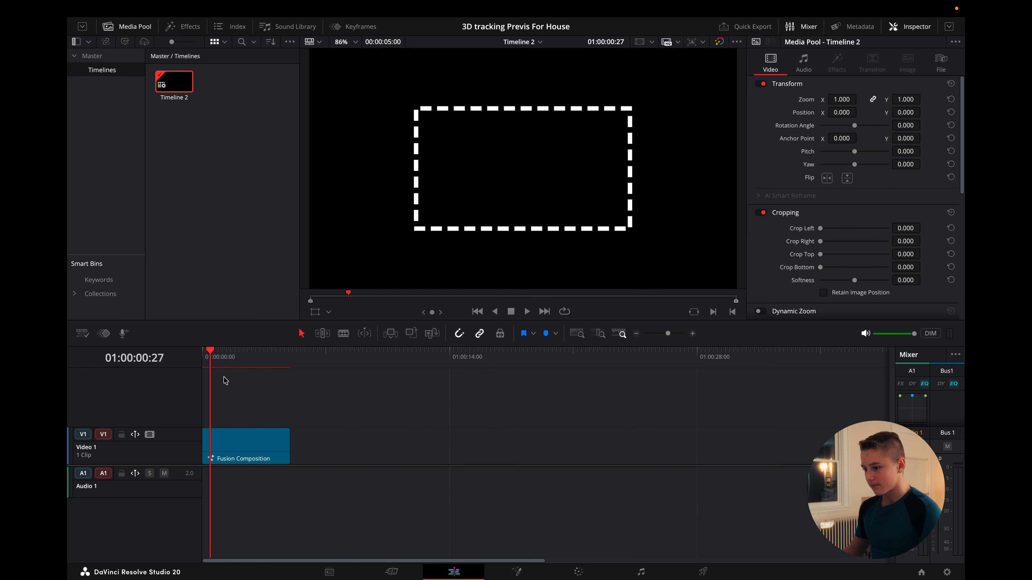
Play the timeline from the start again to check playback with the new monitor format
{"action": "left_click_drag", "start_coordinate": [213, 356], "coordinate": [202, 356]}
{"action": "key", "text": "space"}
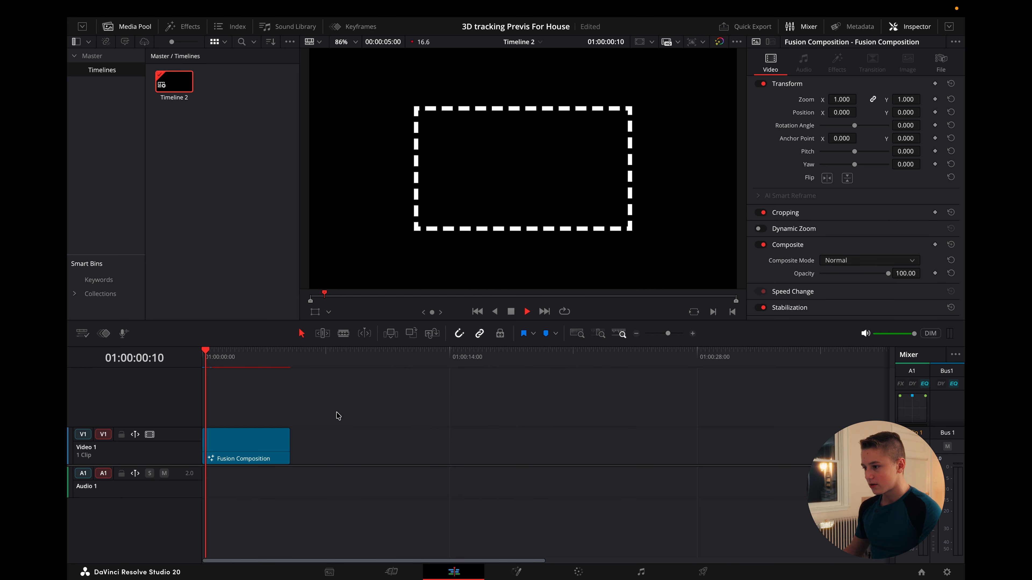